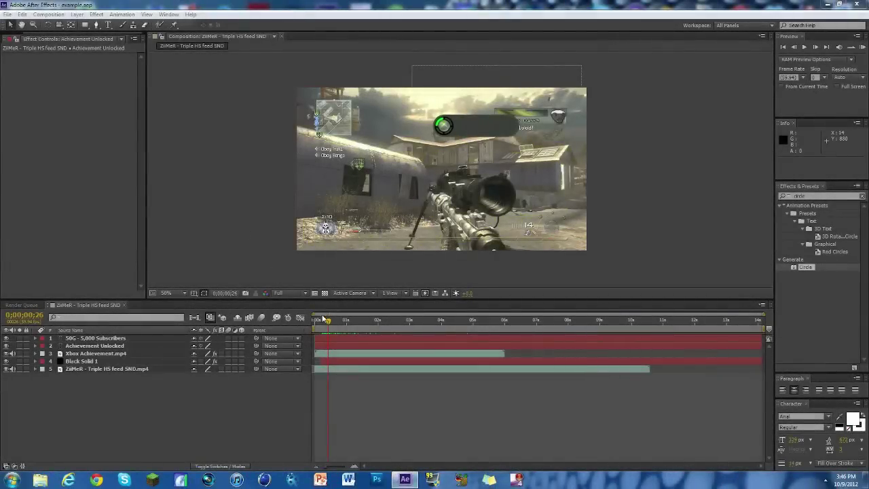
Step: Scrub the example composition to about 0;00;01;17 and inspect the Circle effect on the Black Solid 1 layer
left_click_drag(329, 321, 344, 320)
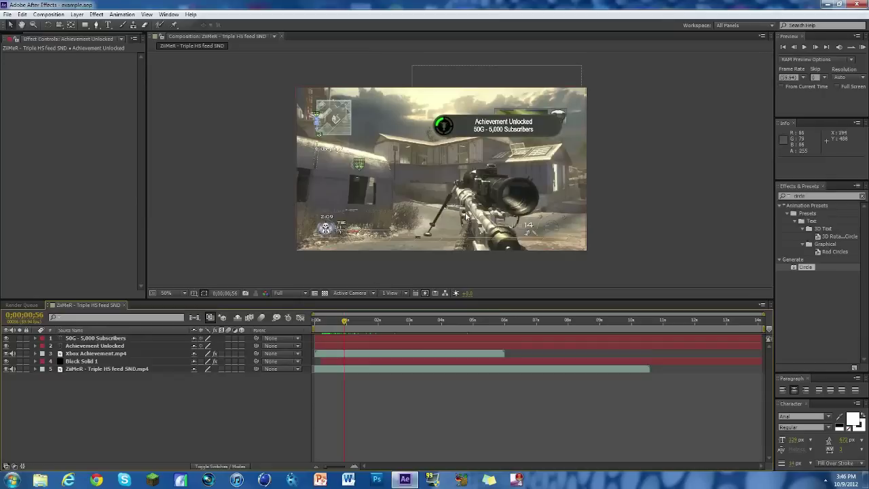
left_click_drag(341, 323, 351, 320)
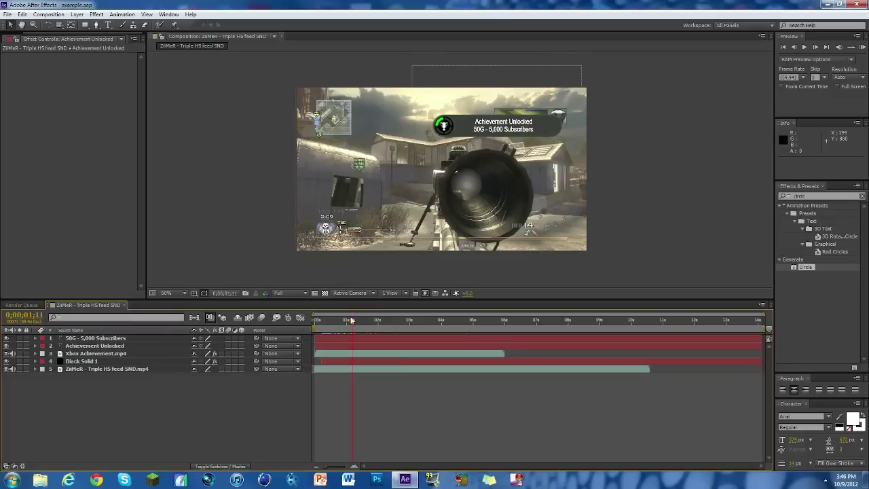
mouse_move(352, 321)
left_mouse_down()
mouse_move(321, 329)
mouse_move(355, 331)
left_mouse_up()
left_click(81, 363)
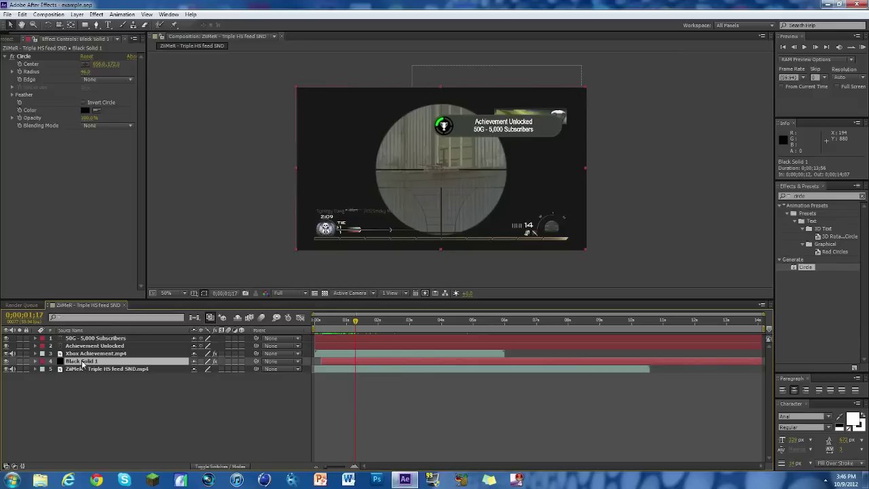
Step: Place another copy of Xbox Achievement.mp4 in the composition and select its new layer
left_click(13, 40)
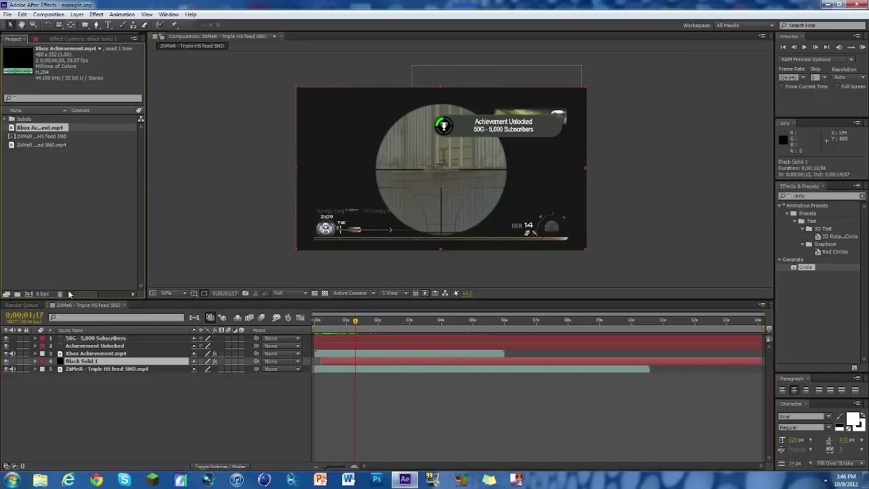
left_click(124, 304)
left_click_drag(39, 128, 403, 172)
left_click(80, 369)
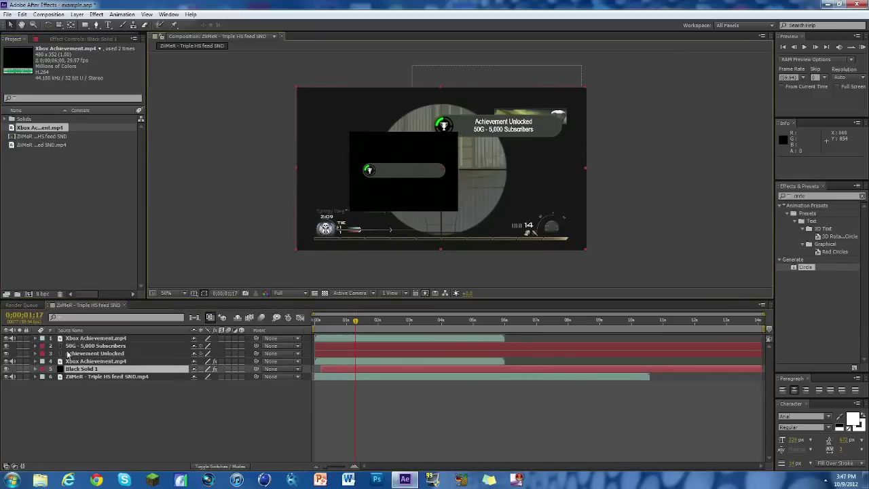
left_click(89, 340)
Step: Move the newly added Xbox Achievement copy around the frame for a closer look and delete its layer
scroll(472, 154, "up", 2)
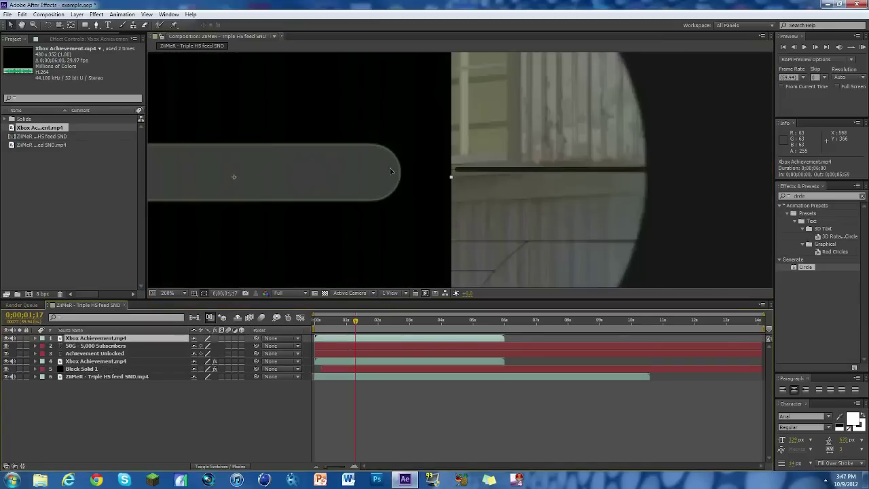
left_click_drag(334, 176, 666, 165)
left_click_drag(530, 169, 412, 172)
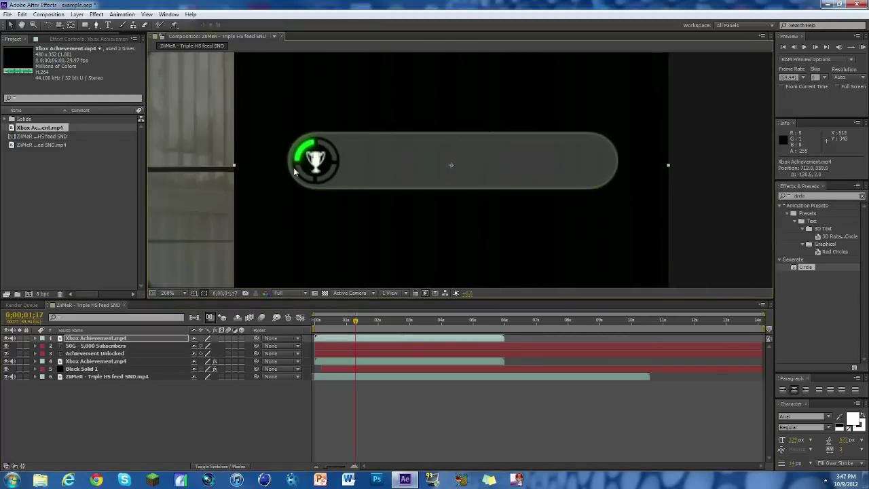
scroll(479, 167, "down", 1)
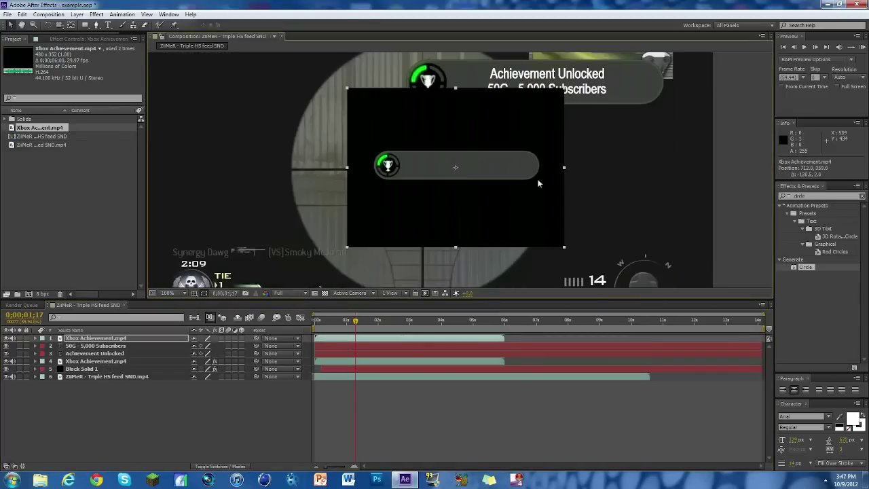
scroll(503, 174, "down", 1)
left_click_drag(492, 169, 462, 180)
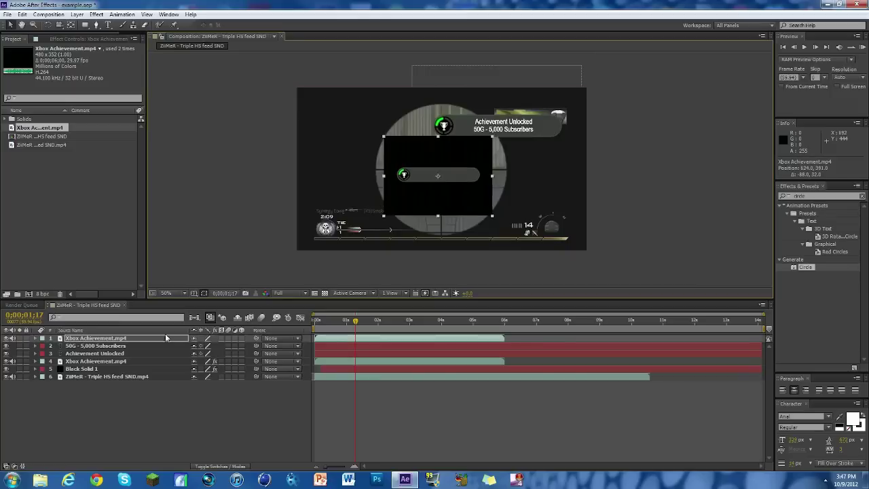
left_click(78, 339)
key("Delete")
Step: Delete the two text layers, the original Xbox Achievement.mp4 layer and Black Solid 1, keeping only the gameplay clip
left_click(79, 339)
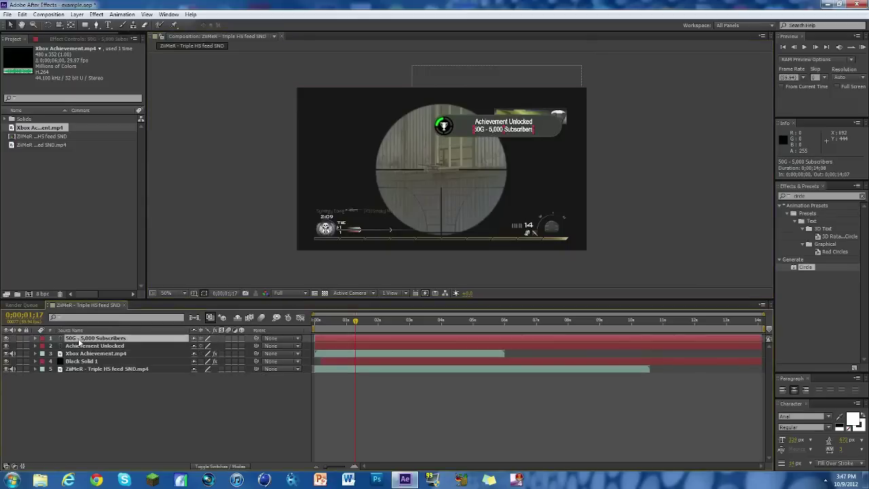
key("Delete")
left_click(78, 339)
key("Delete")
left_click(80, 338)
key("Delete")
left_click(79, 338)
key("Delete")
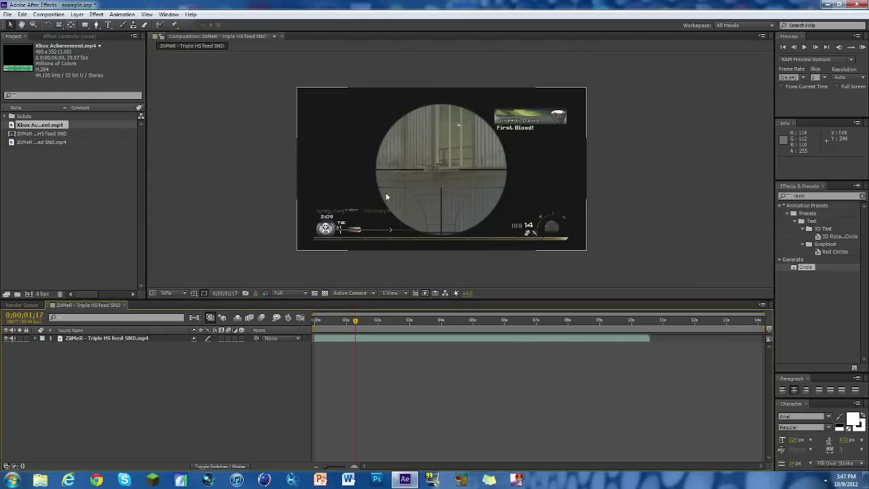
Step: Add Xbox Achievement.mp4 above the gameplay layer, starting at the beginning of the composition
left_click(706, 228)
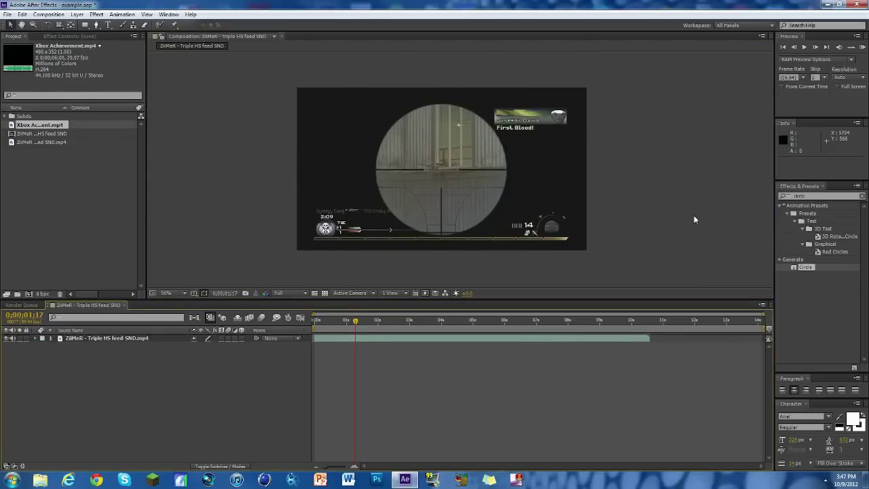
left_click(561, 163)
mouse_move(354, 323)
left_mouse_down()
mouse_move(314, 325)
mouse_move(337, 324)
left_mouse_up()
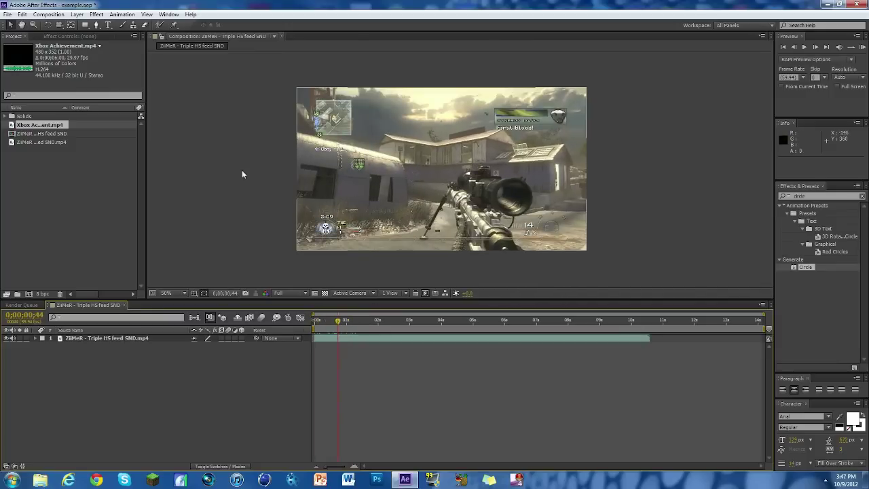
key("Home")
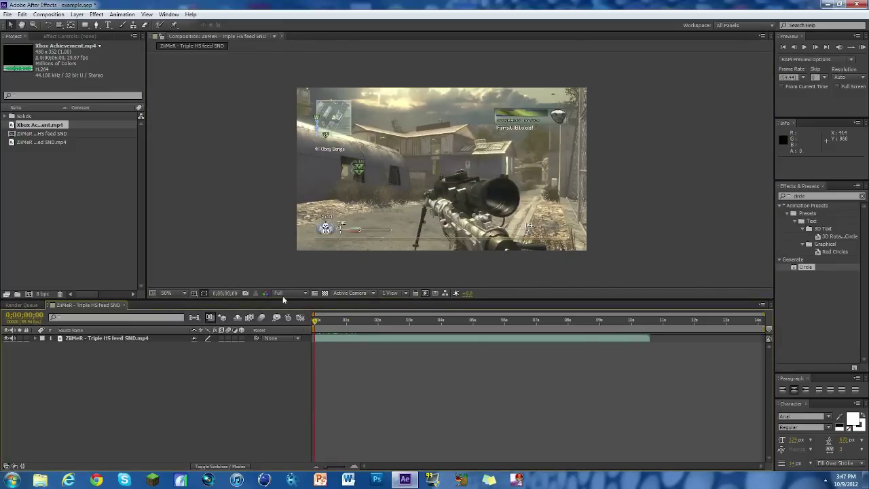
left_click(112, 177)
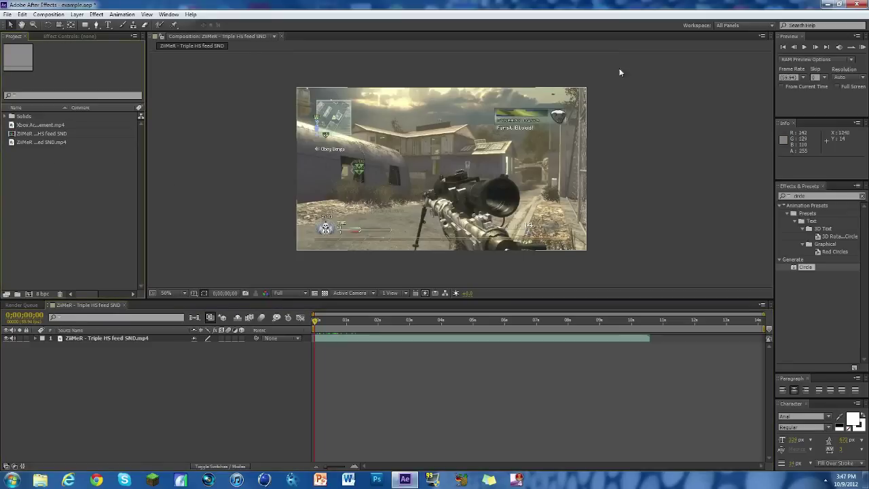
left_click_drag(37, 125, 346, 338)
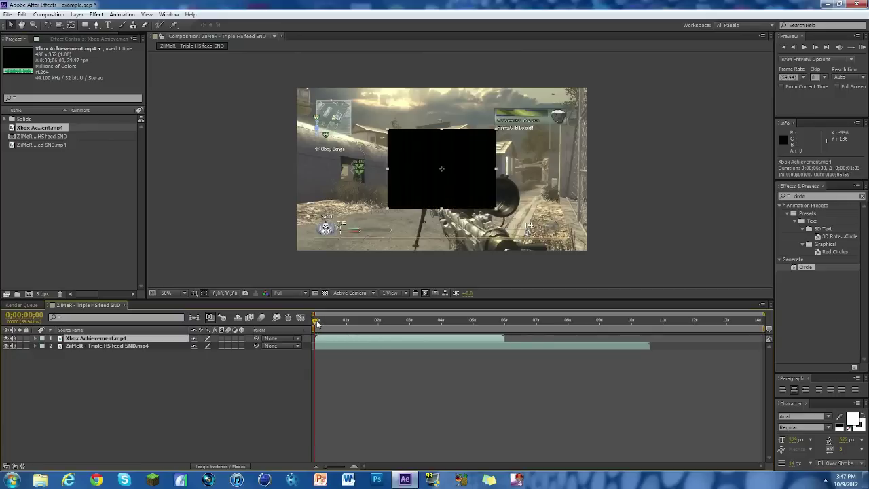
Step: At 0;00;01;01, scale the Xbox Achievement clip to 150% and move it to the upper-right corner of the frame
left_click_drag(317, 323, 350, 320)
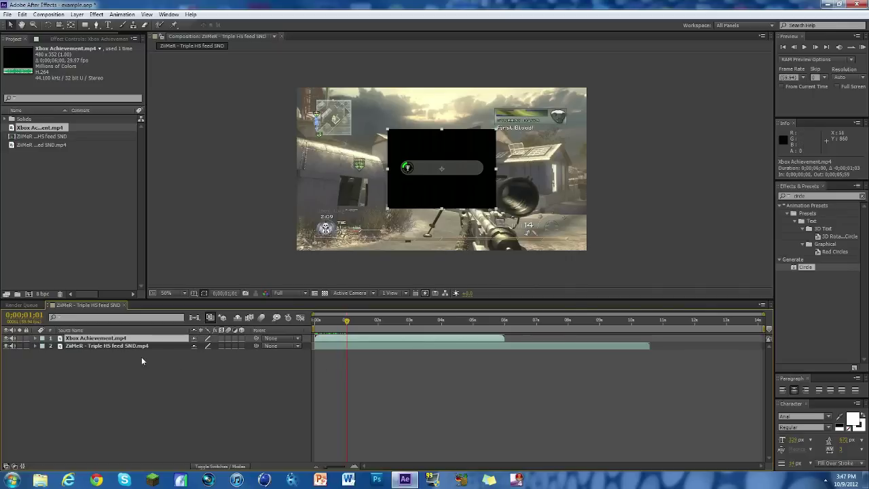
key("s")
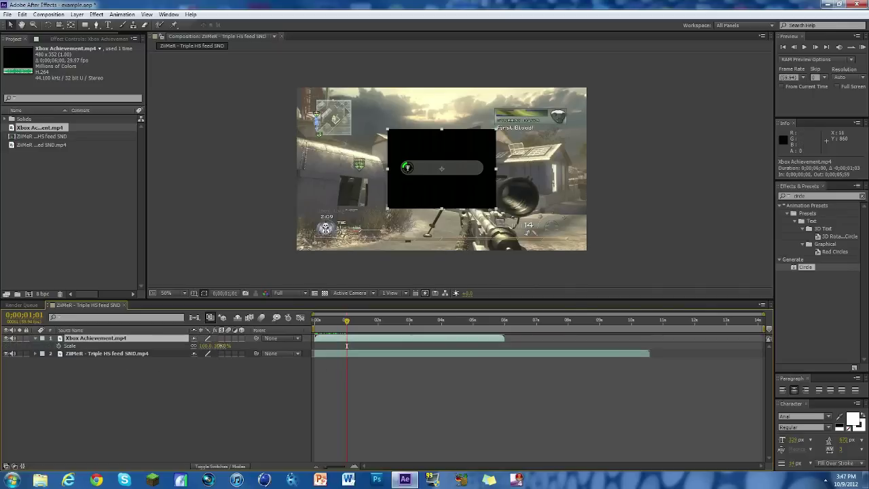
left_click_drag(211, 346, 244, 346)
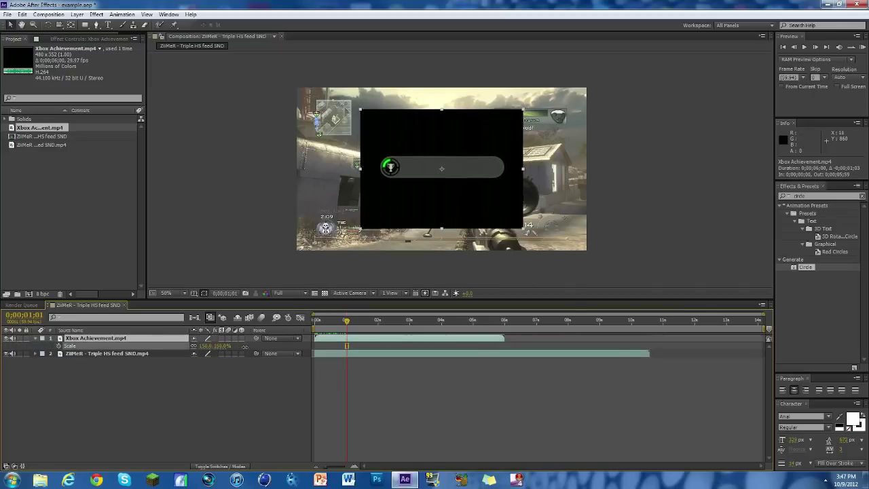
left_click_drag(452, 196, 515, 153)
left_click(125, 338)
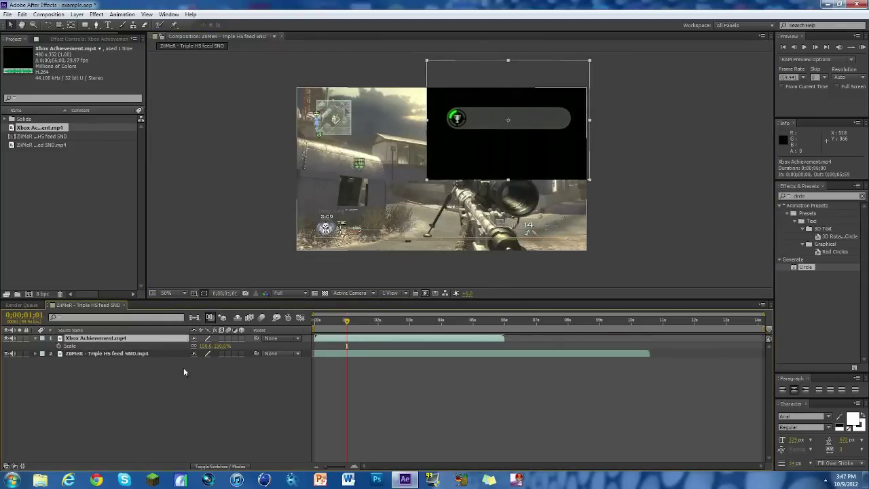
left_click(167, 384)
Step: Find the Linear Color Key effect and apply it to the Xbox Achievement.mp4 layer
left_click_drag(818, 195, 693, 195)
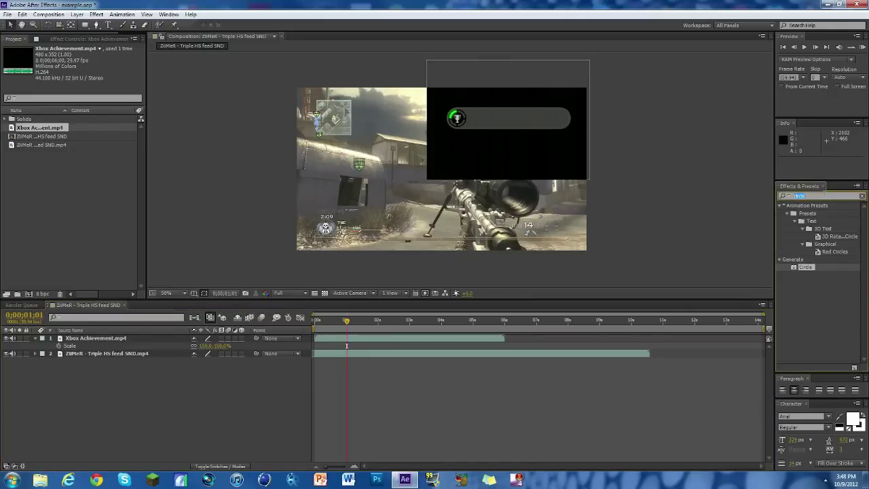
type("lin")
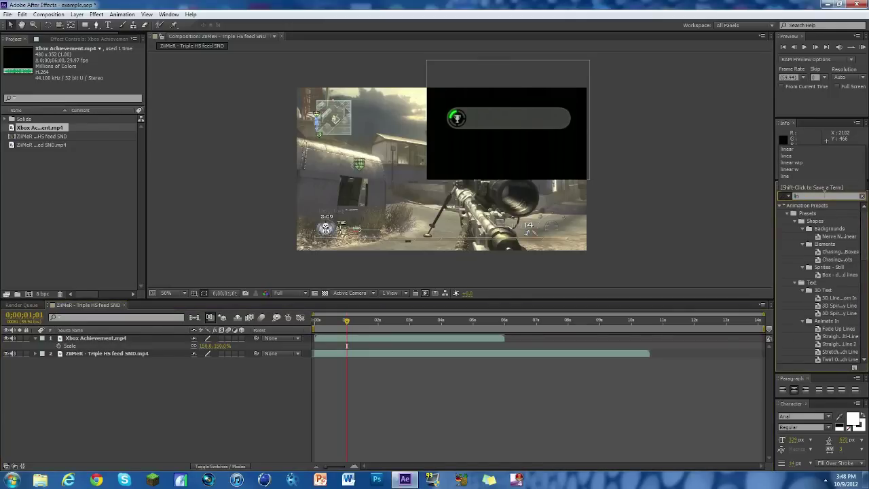
type("ear co")
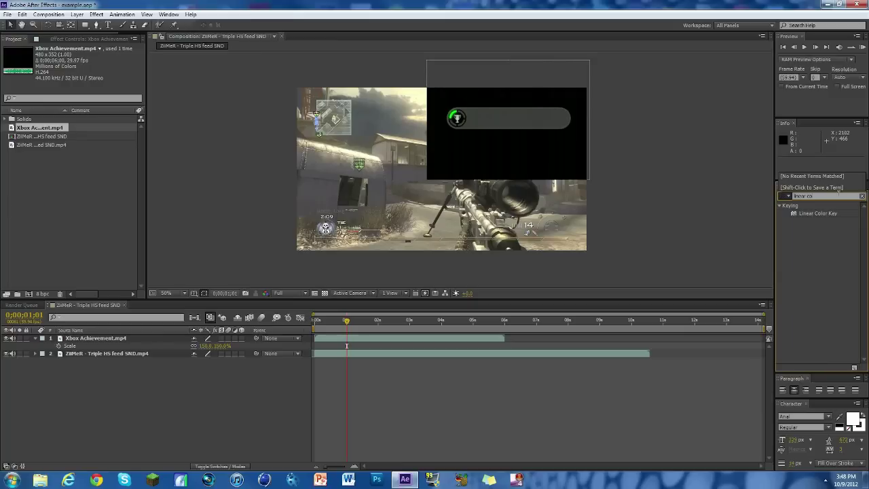
left_click_drag(826, 214, 346, 340)
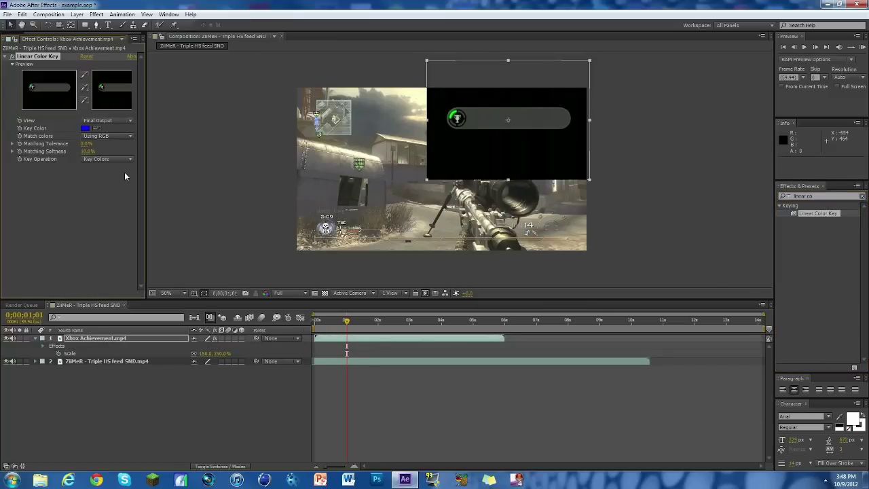
Step: Set the Linear Color Key's key color to black (000000) to key out the clip's background
left_click(85, 129)
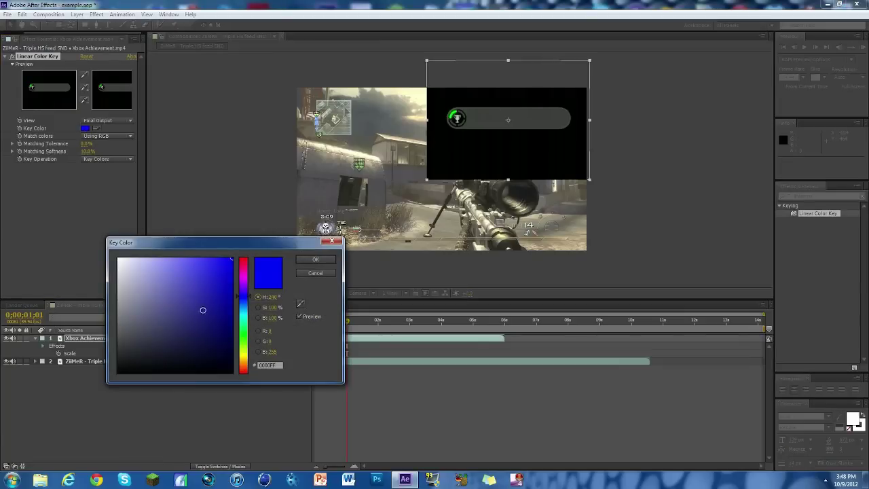
left_click_drag(202, 309, 201, 375)
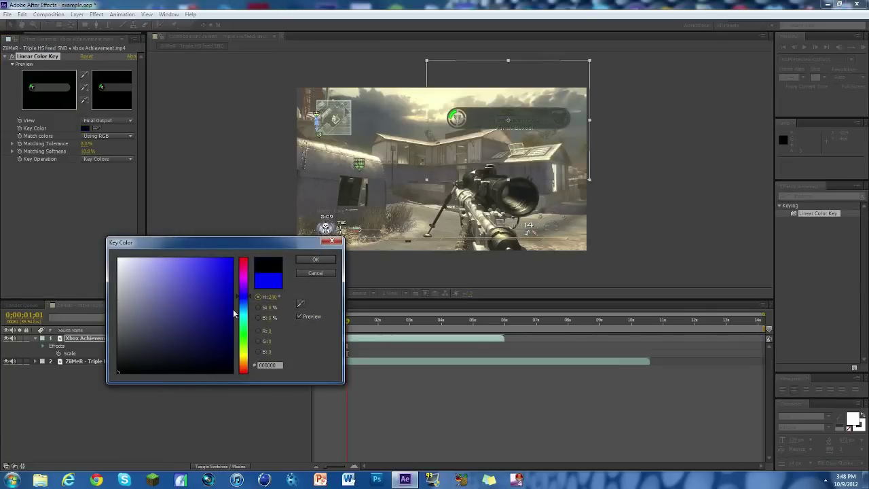
left_click(316, 259)
Step: Set the Linear Color Key's Matching Softness to 7%
scroll(475, 149, "up", 2)
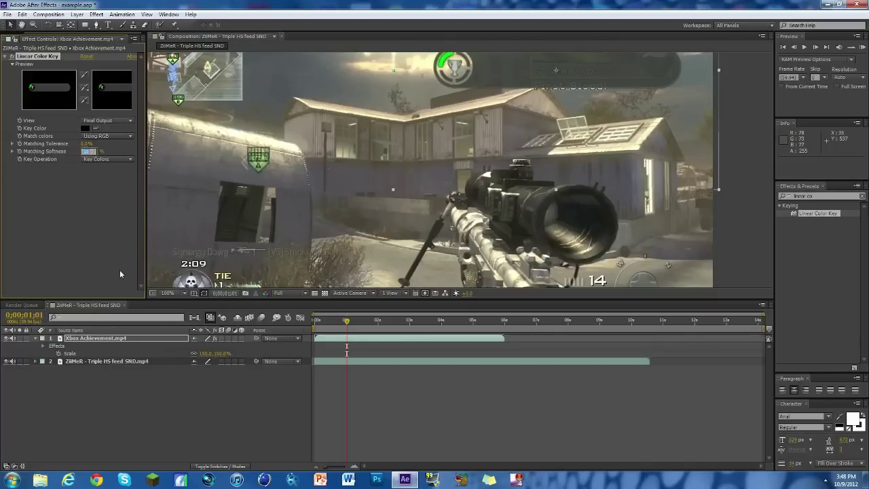
type("7")
key("Return")
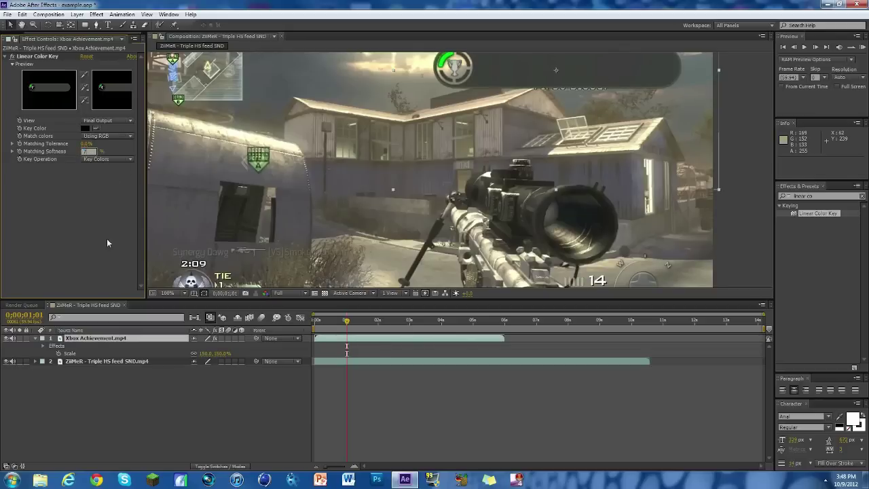
scroll(350, 138, "down", 1)
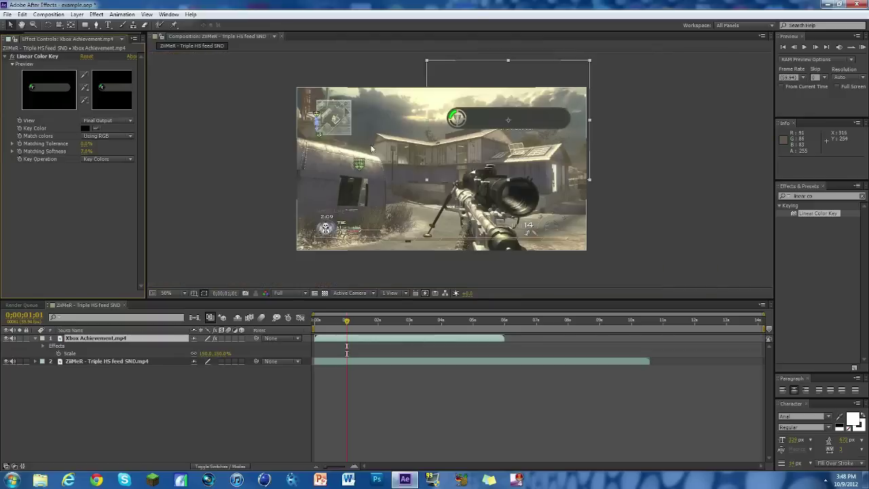
Step: Examine the keyed achievement banner and its trophy icon up close at 0;00;01;13
mouse_move(344, 320)
left_mouse_down()
mouse_move(333, 323)
mouse_move(372, 329)
mouse_move(326, 330)
mouse_move(353, 330)
left_mouse_up()
scroll(457, 131, "up", 2)
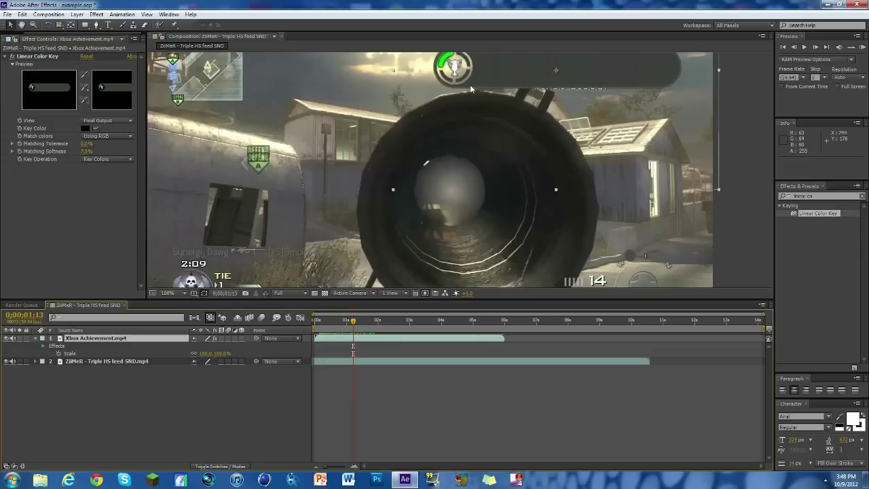
left_click(21, 25)
left_click_drag(476, 68, 440, 161)
scroll(460, 168, "up", 1)
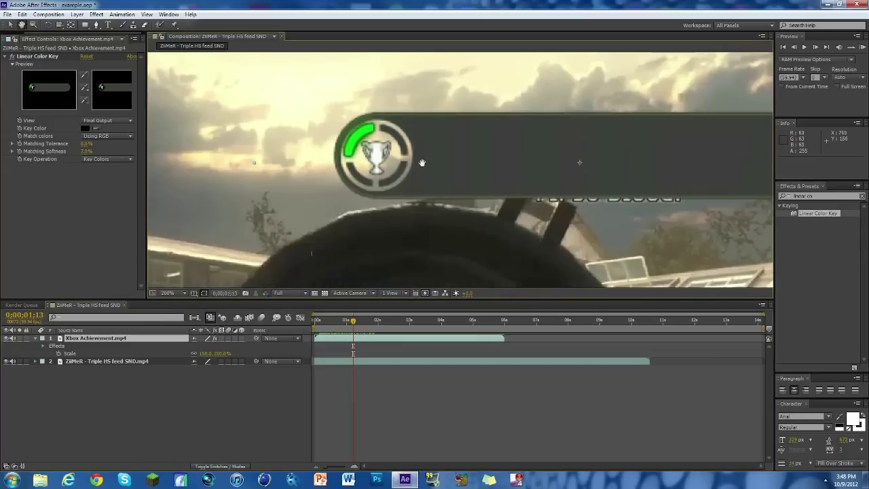
scroll(387, 148, "down", 2)
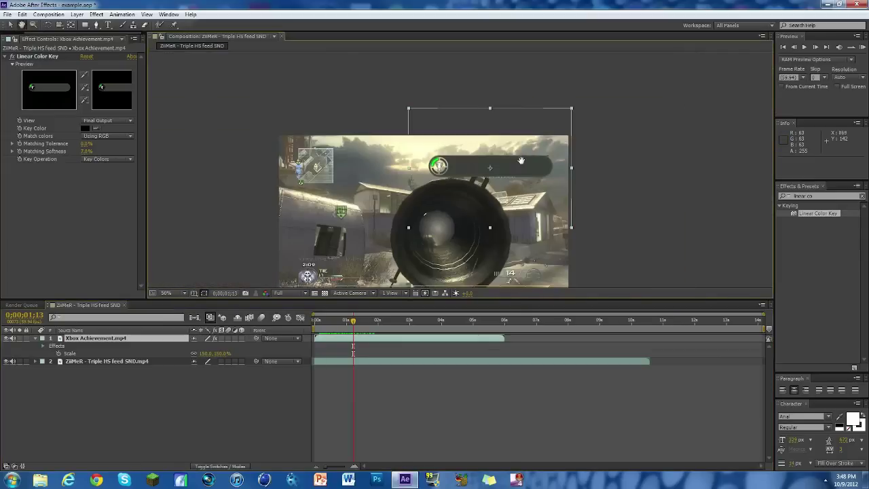
left_click_drag(477, 221, 515, 177)
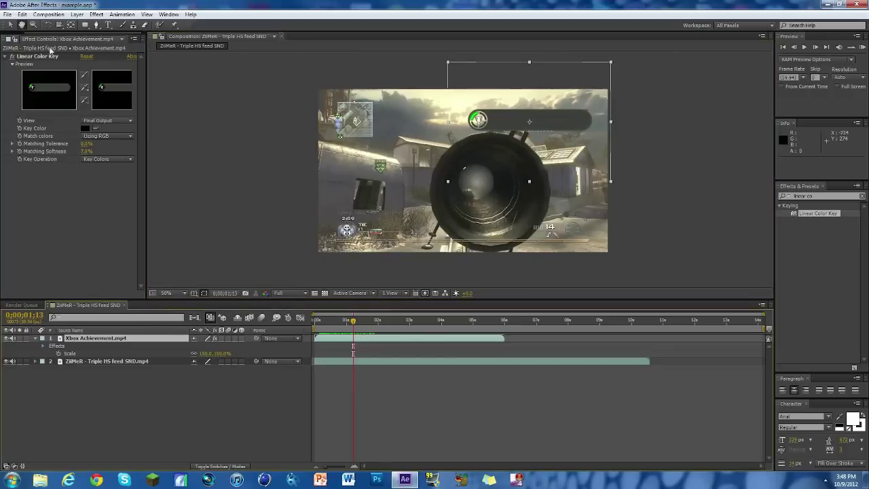
Step: Create a black 1280 x 720 px solid and place its layer directly beneath the Xbox Achievement.mp4 layer
right_click(120, 401)
mouse_move(203, 304)
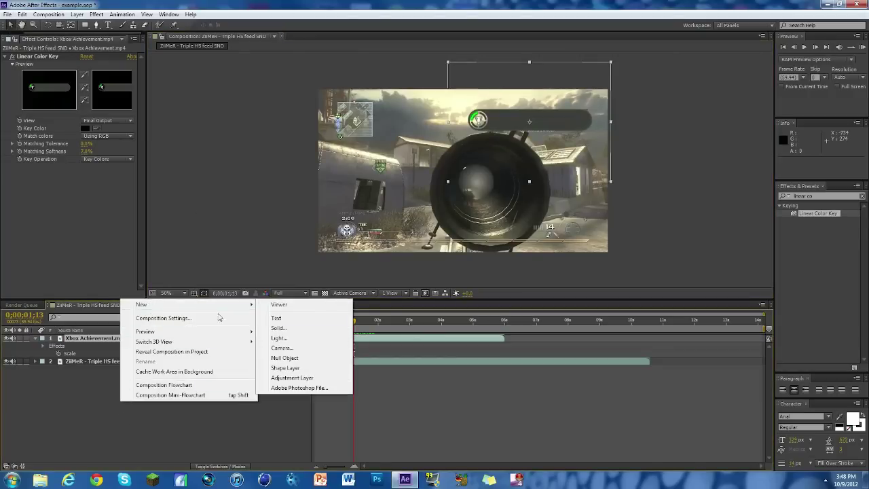
left_click(297, 328)
left_click(434, 293)
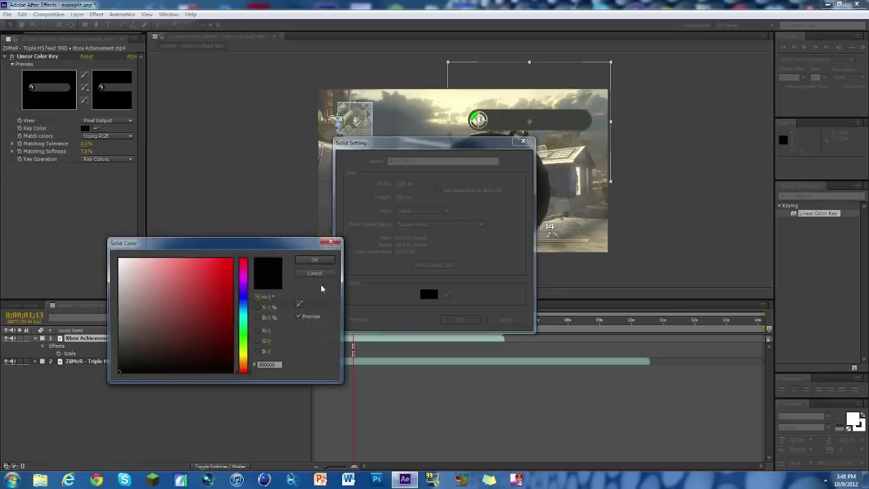
left_click(316, 261)
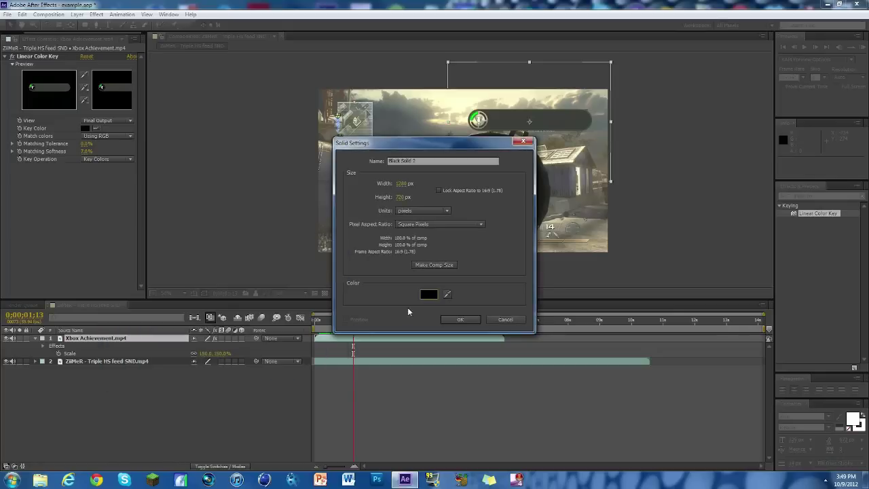
left_click(452, 320)
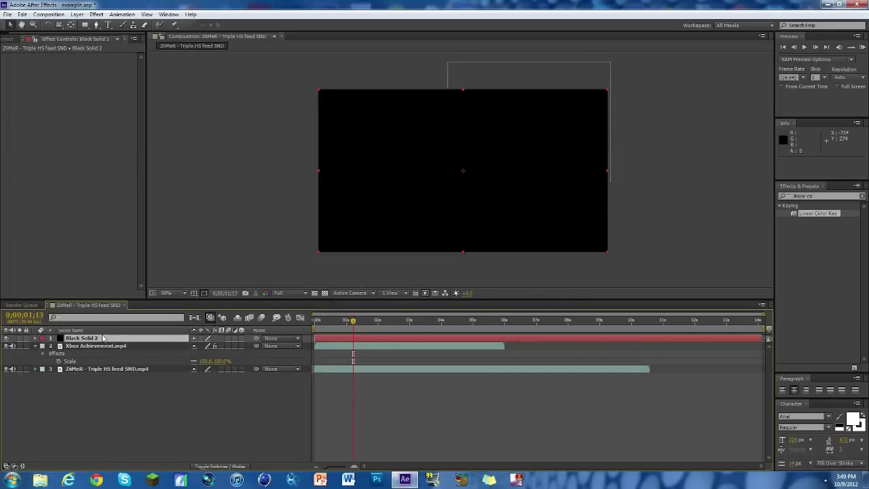
left_click_drag(85, 338, 102, 365)
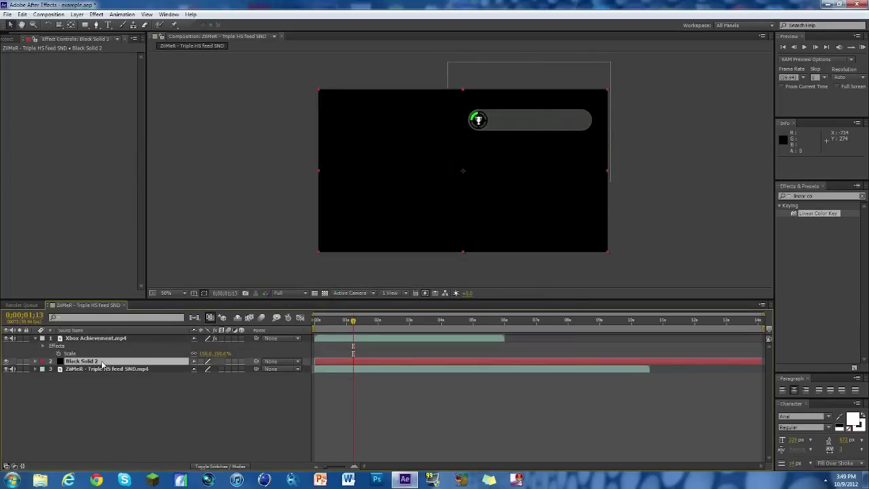
Step: Find the Circle effect and apply it to the Black Solid 2 layer
left_click(87, 368)
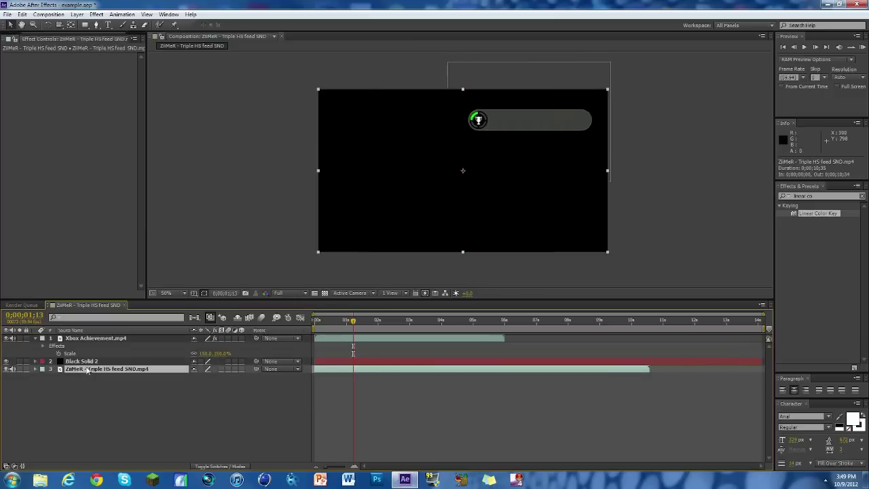
left_click(821, 196)
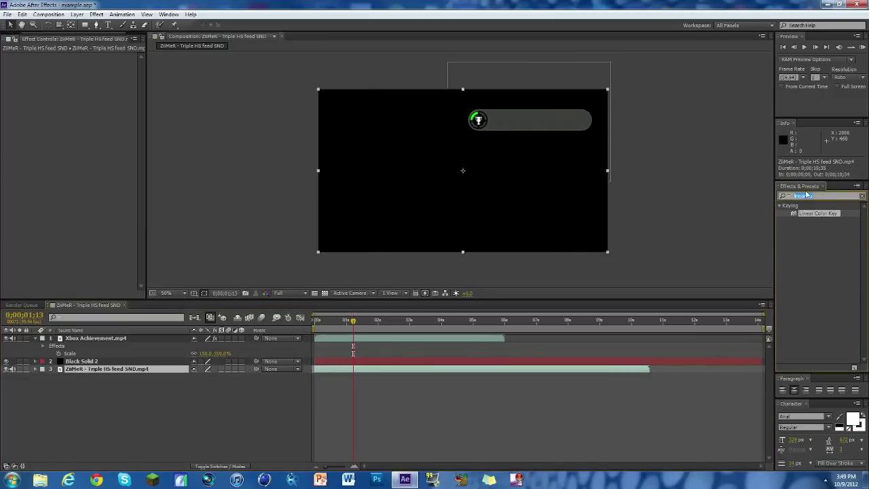
type("circle")
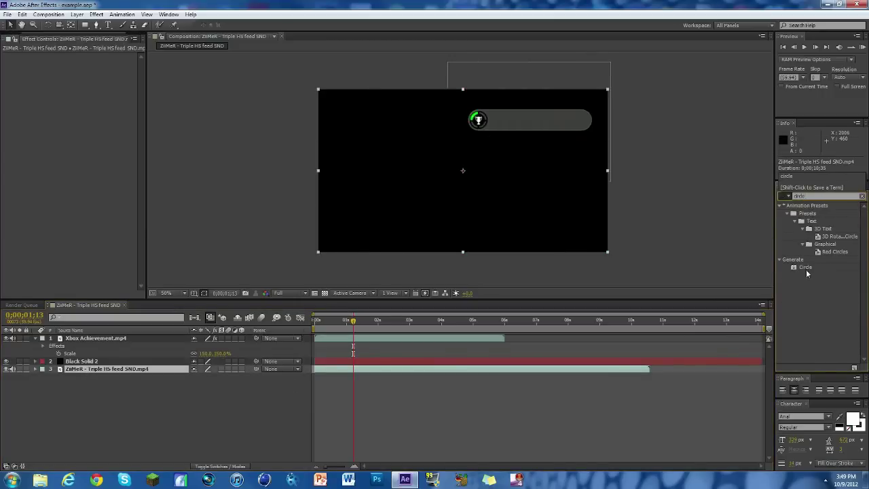
left_click_drag(805, 268, 398, 361)
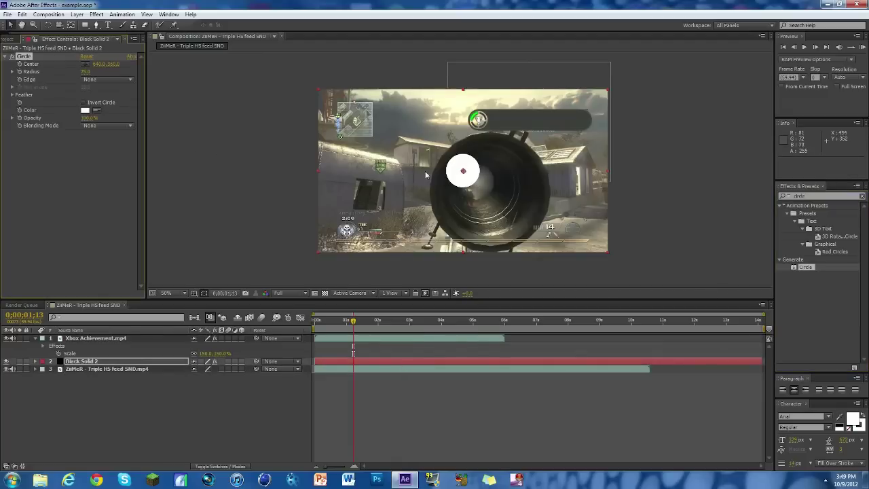
Step: Center the circle behind the trophy icon at 714, 138 and reduce its radius to about 45 to match the icon
left_click_drag(463, 171, 479, 119)
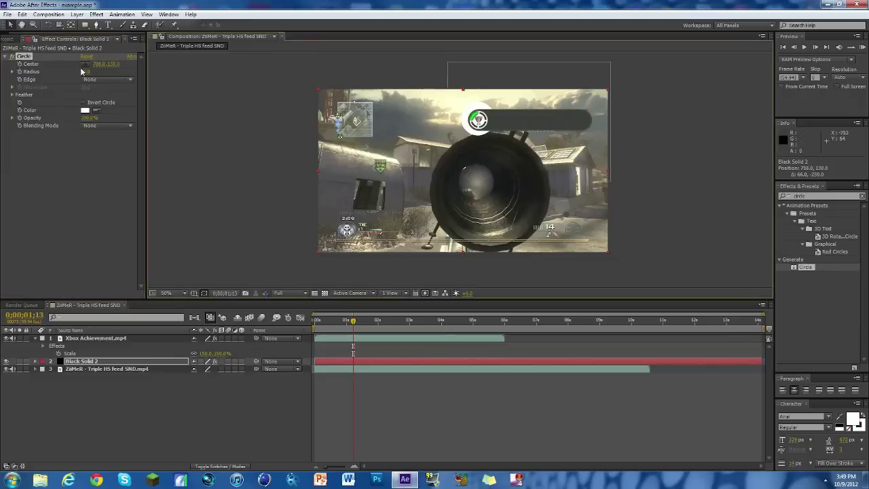
left_click_drag(81, 71, 77, 71)
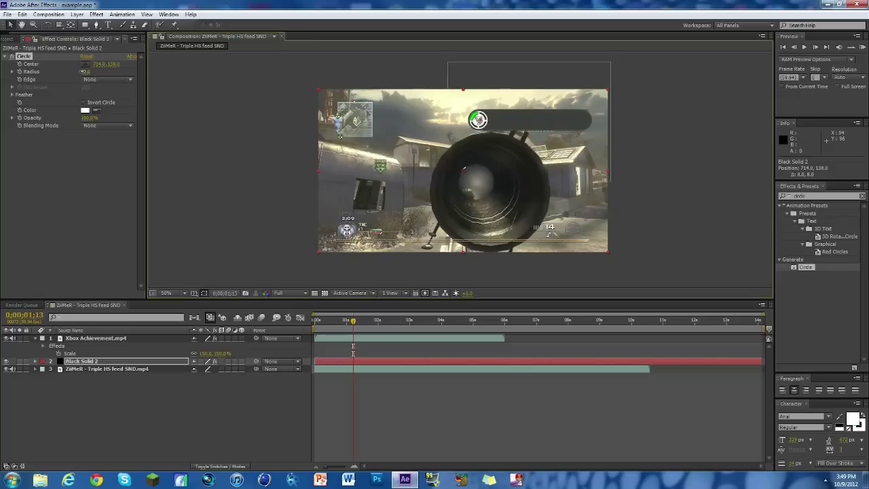
left_click(84, 72)
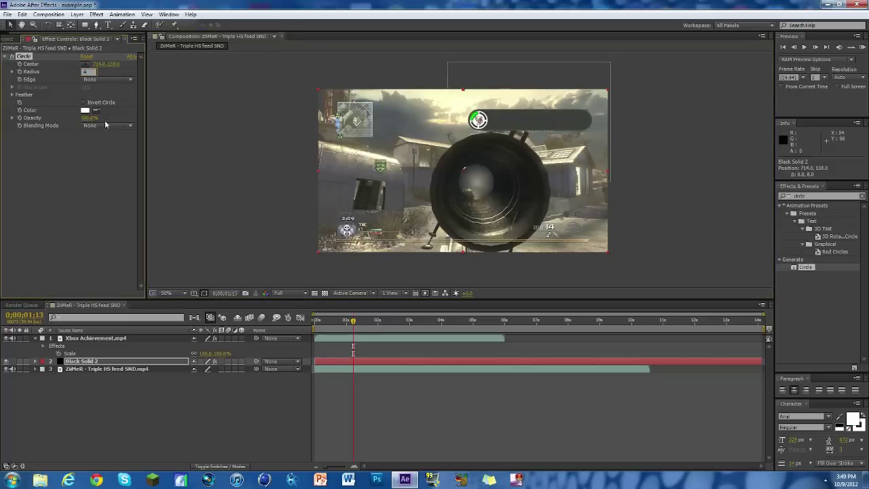
left_click(95, 209)
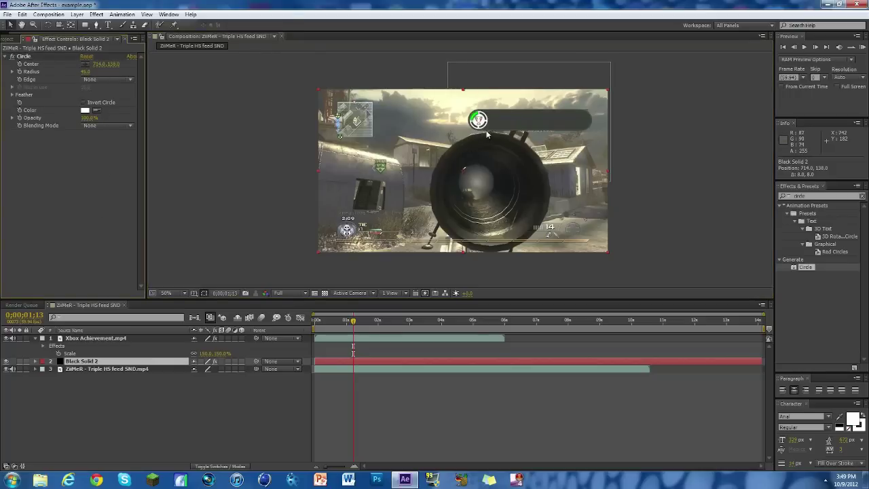
Step: Set the circle's color to black and collapse the Circle effect's settings
scroll(486, 132, "up", 1)
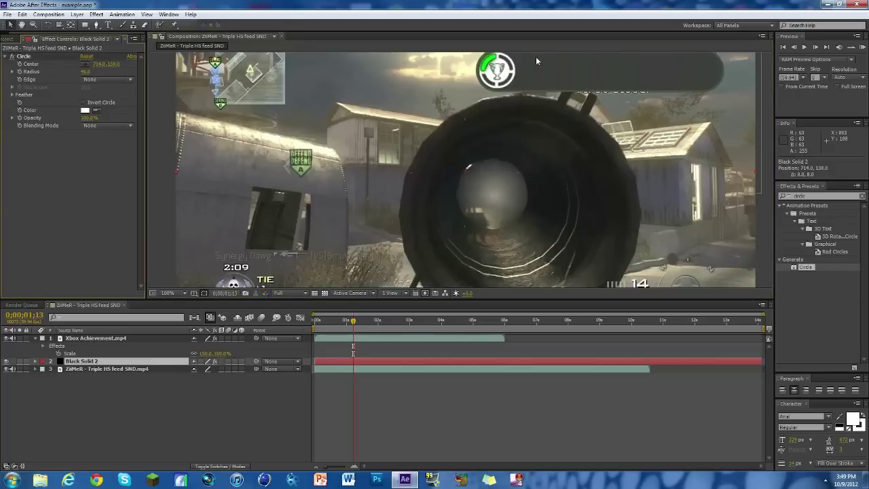
left_click(84, 111)
left_click_drag(141, 282, 73, 431)
left_click(314, 259)
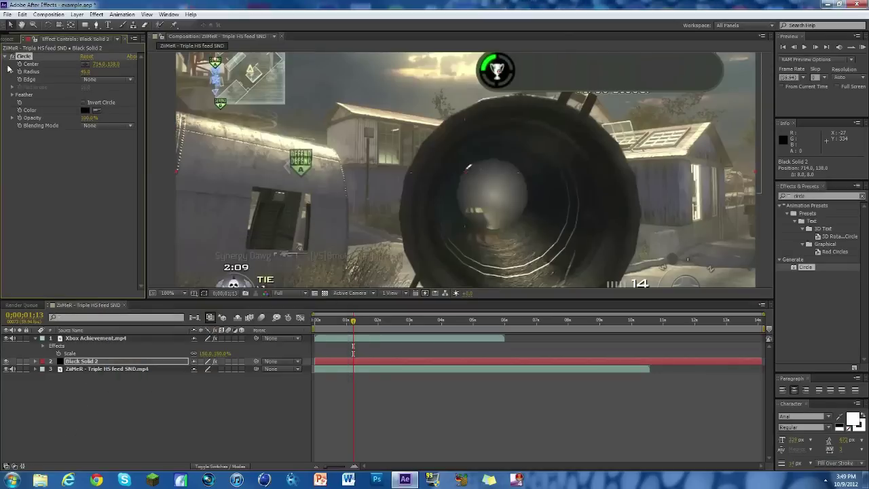
left_click(5, 57)
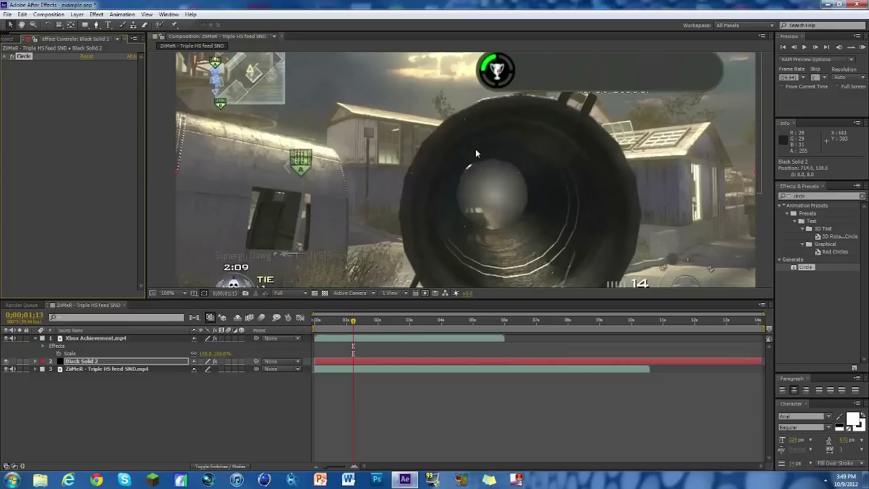
Step: Trim the start of the Black Solid 2 layer to 0;00;00;11, with the playhead left at 0;00;01;20
left_click_drag(353, 323, 319, 323)
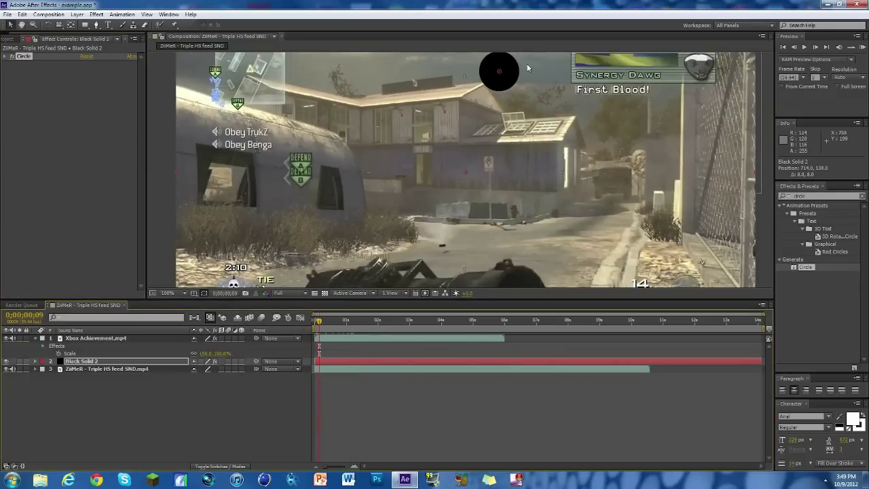
left_click_drag(321, 326, 322, 326)
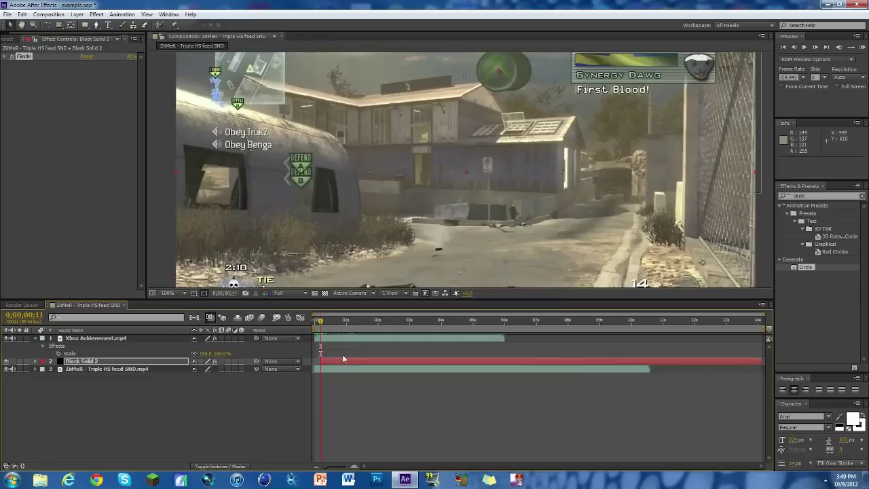
left_click_drag(327, 322, 356, 319)
key("comma")
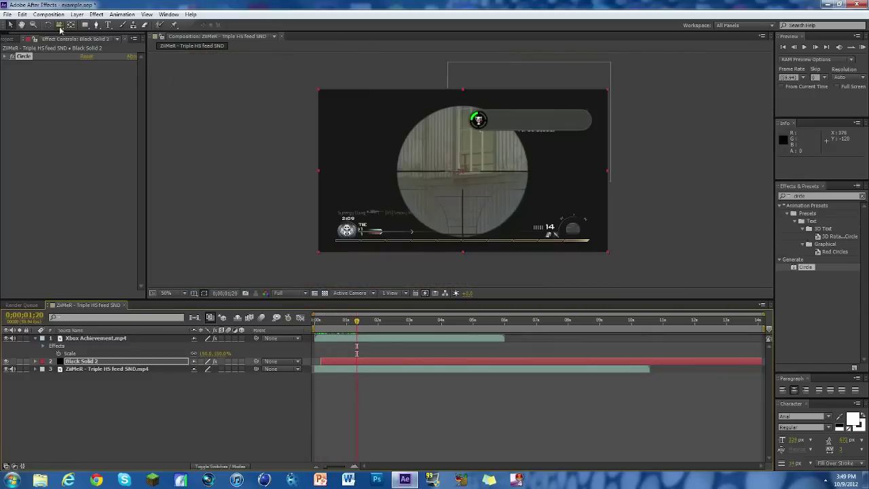
Step: Add a new text layer reading "AChievement" over the achievement banner
left_click(21, 25)
left_click_drag(581, 121, 509, 177)
scroll(505, 187, "up", 2)
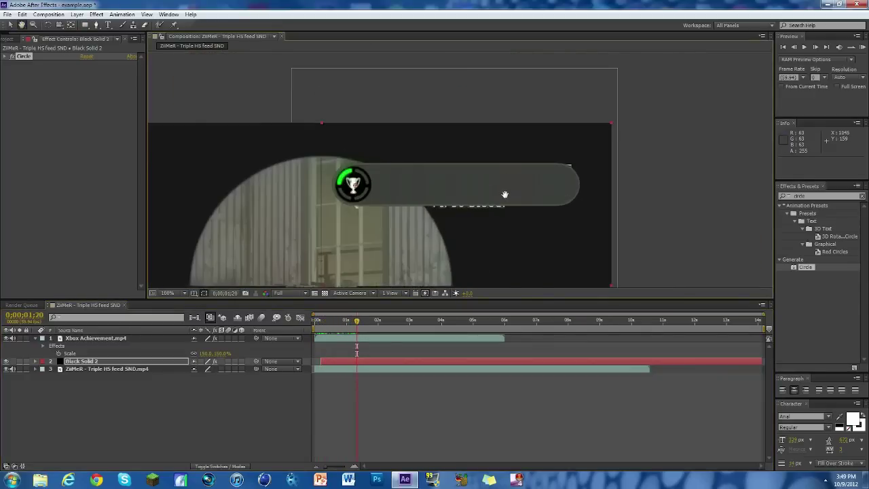
left_click_drag(500, 211, 509, 192)
left_click(11, 25)
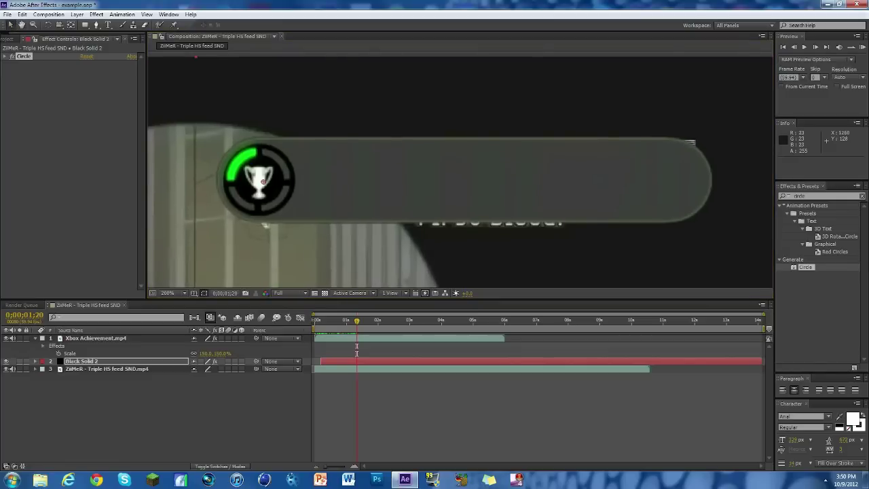
right_click(122, 381)
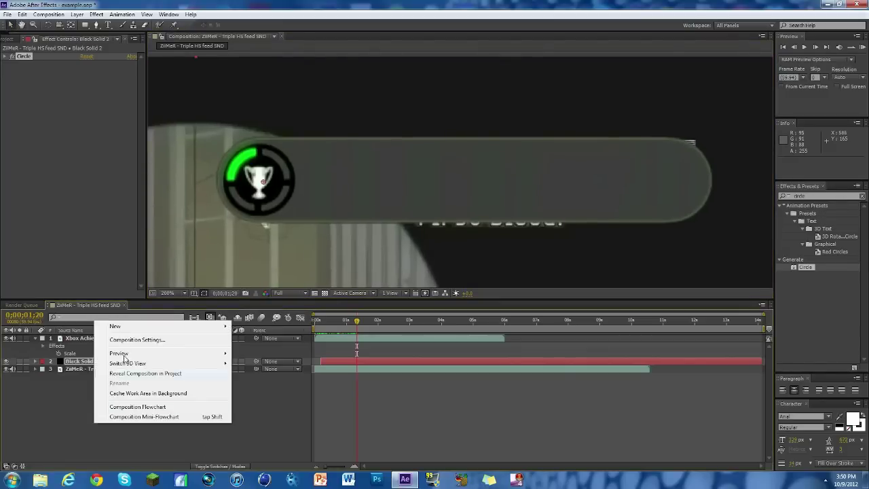
mouse_move(112, 326)
left_click(249, 340)
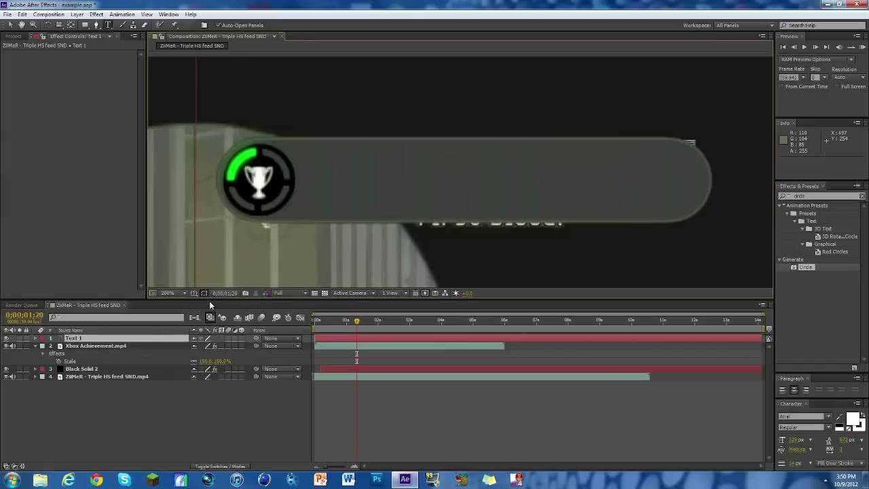
type("AChieveme")
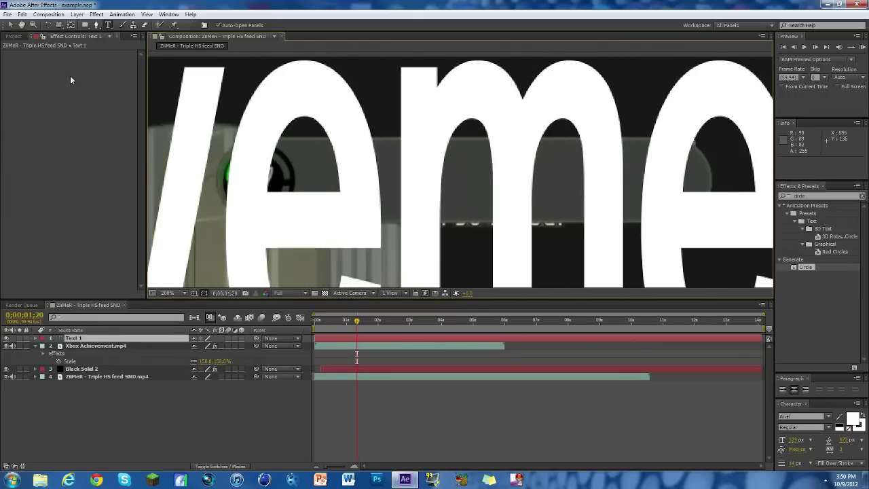
left_click(15, 29)
Step: Scale the text down to about 32% by 18% and move it over the achievement banner
scroll(394, 146, "down", 2)
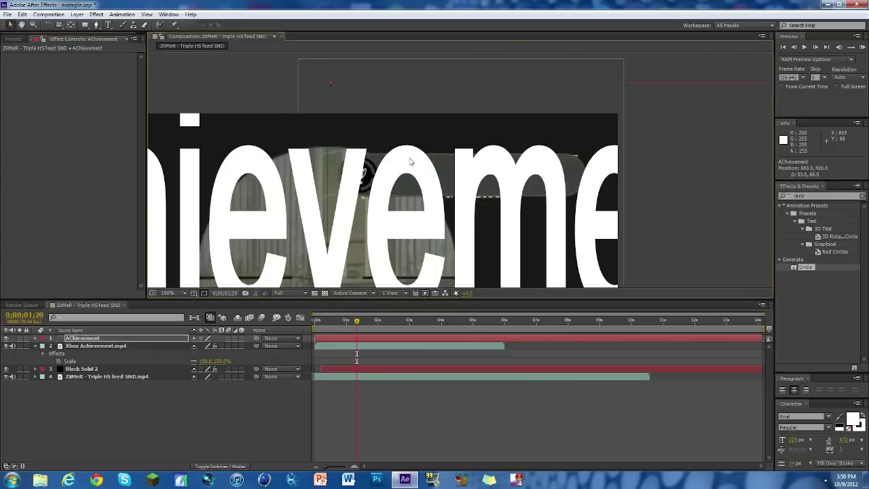
left_click_drag(331, 83, 332, 246)
left_click_drag(612, 279, 445, 160)
left_click_drag(616, 160, 555, 159)
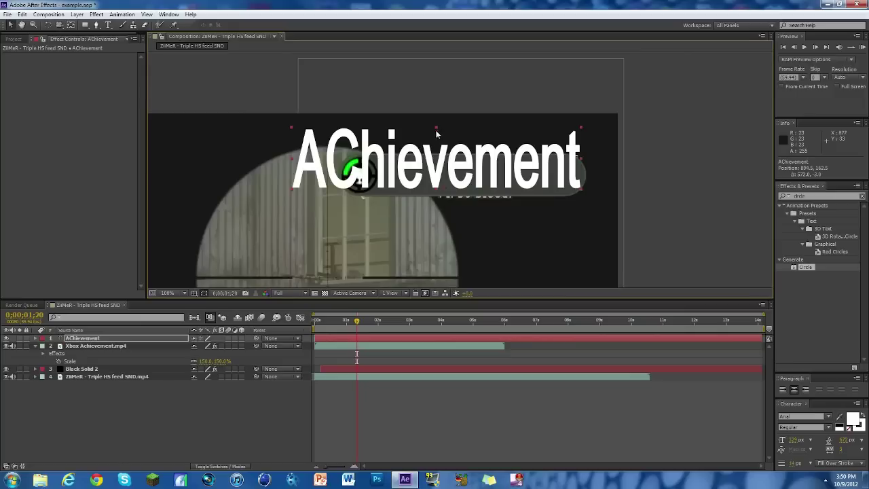
left_click_drag(436, 134, 436, 147)
Step: Correct the capital C in the text layer so the word reads "Achievement"
left_click(107, 25)
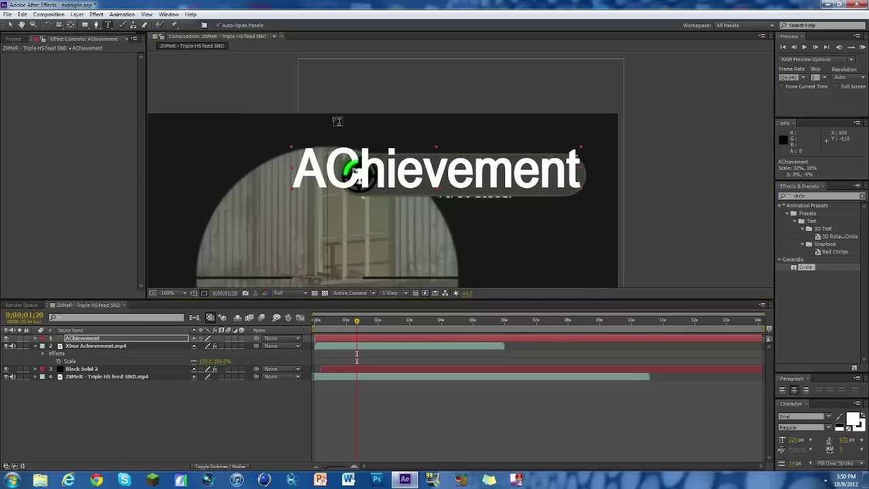
left_click(359, 174)
key("BackSpace")
type("=c")
key("BackSpace")
key("BackSpace")
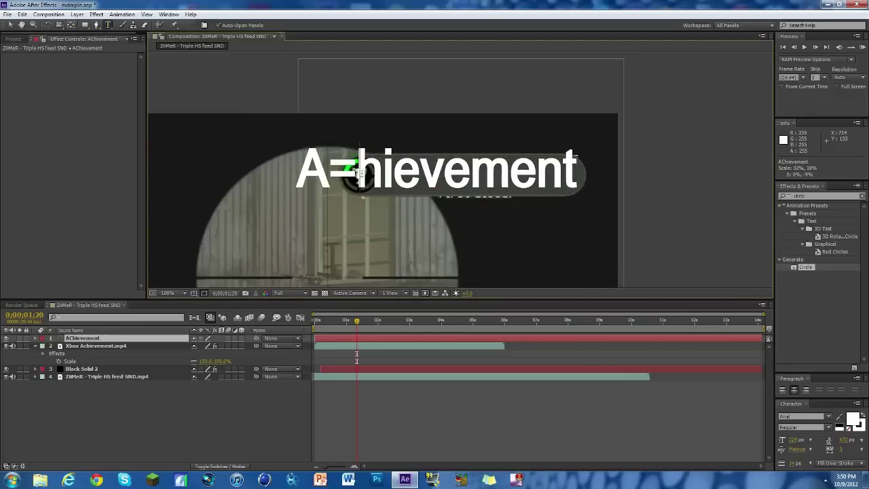
type("c")
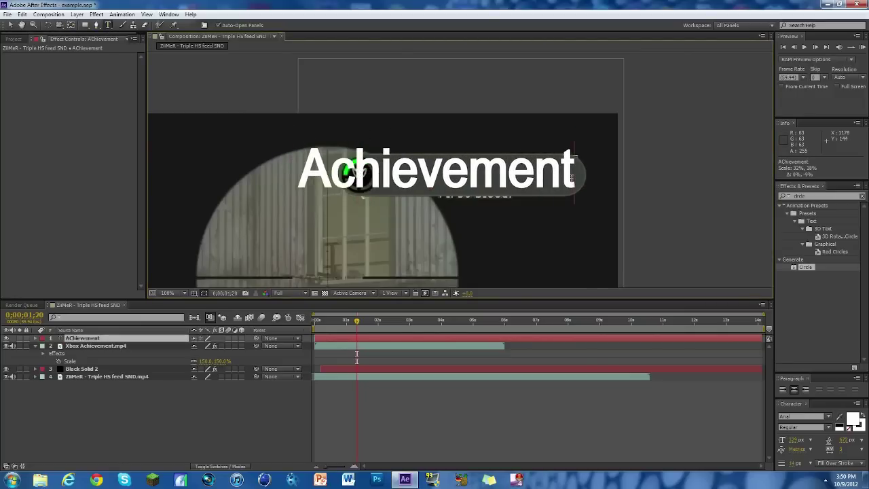
Step: Extend the text so it reads "Achievement Unlocked"
type(" m")
key("BackSpace")
type("Unlock")
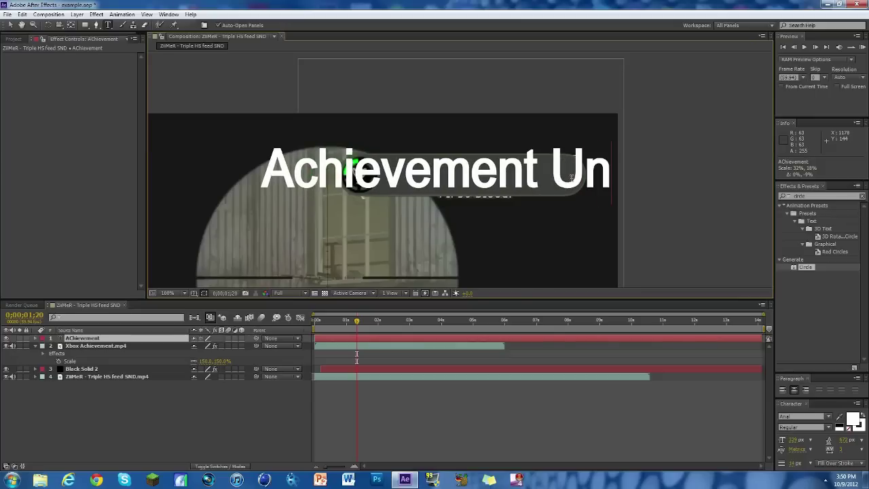
left_click(13, 26)
Step: Shrink the "Achievement Unlocked" text and fit it into the upper half of the banner beside the trophy icon, at about 967.5, 126.5
left_click_drag(433, 151, 540, 172)
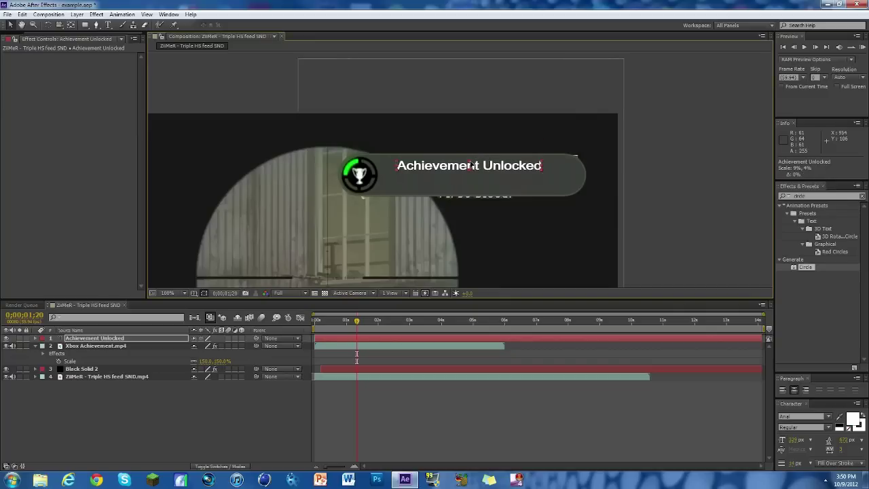
left_click_drag(470, 167, 469, 157)
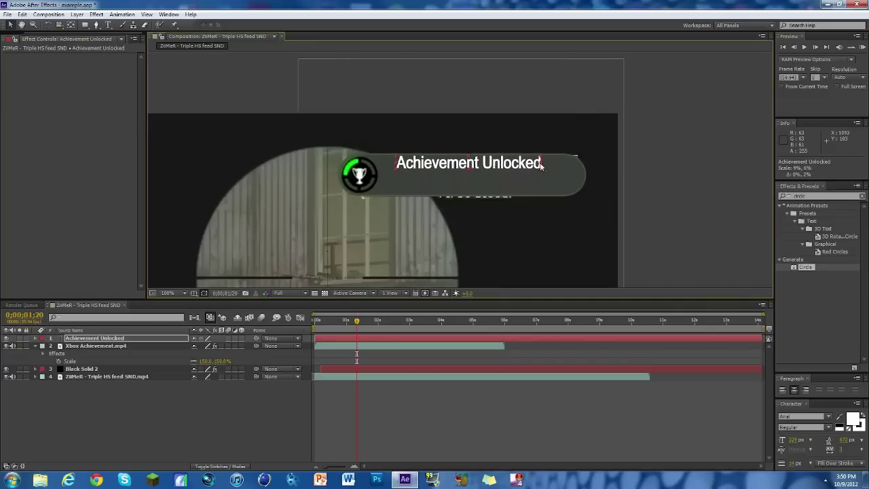
left_click_drag(543, 165, 541, 165)
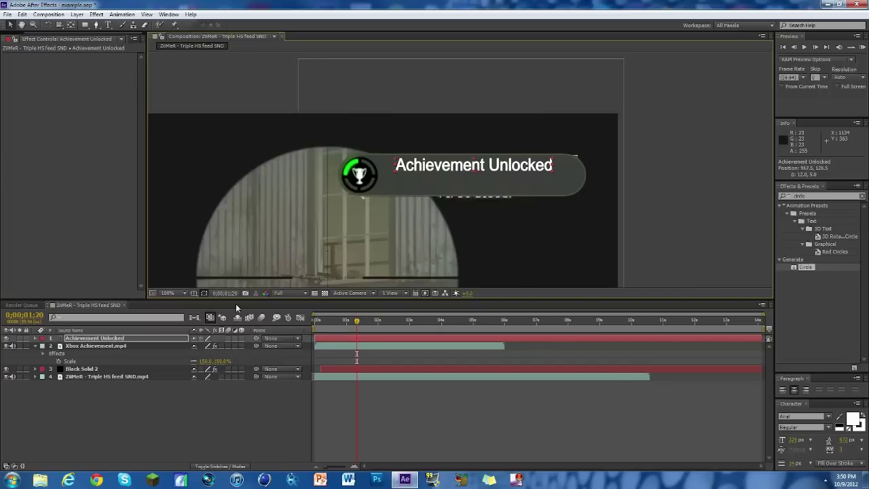
Step: Set the opacity of the "Achievement Unlocked" text layer to 90%
left_click(99, 339)
key("t")
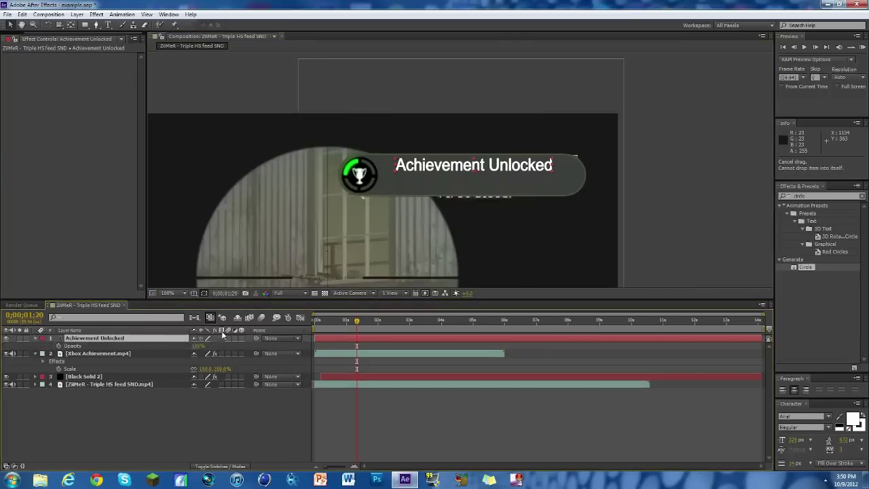
left_click(239, 441)
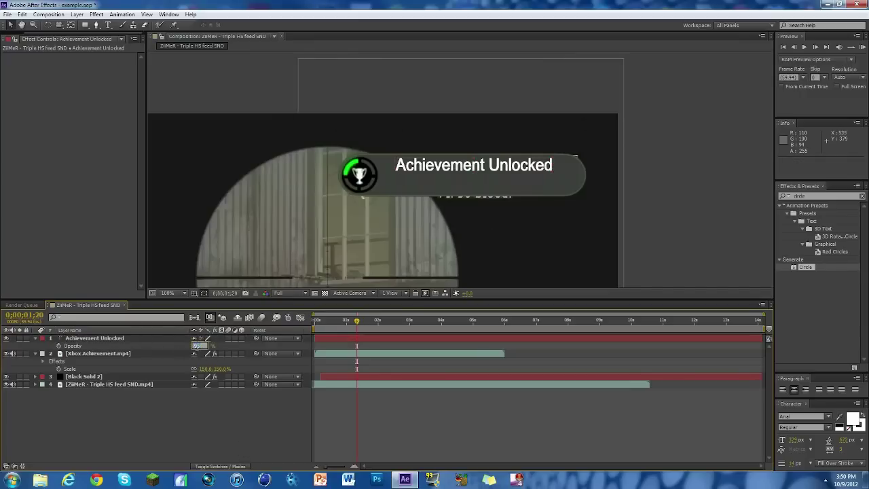
left_click(211, 409)
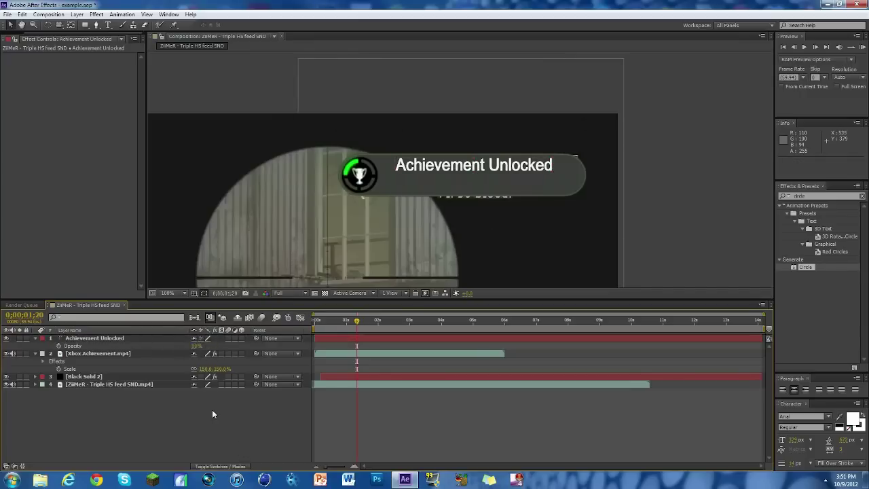
Step: Duplicate the "Achievement Unlocked" text layer and place the copy directly beneath the original in the banner, at about 968.5, 158.5
left_click(122, 339)
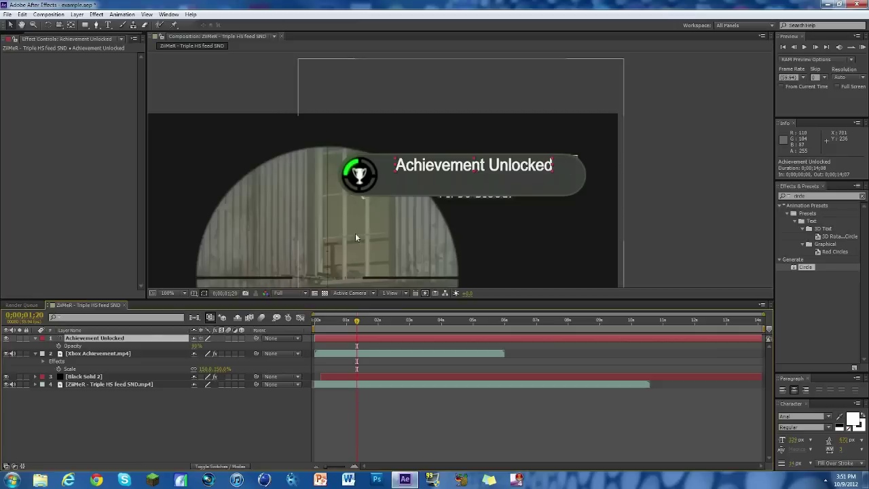
key("ctrl+c")
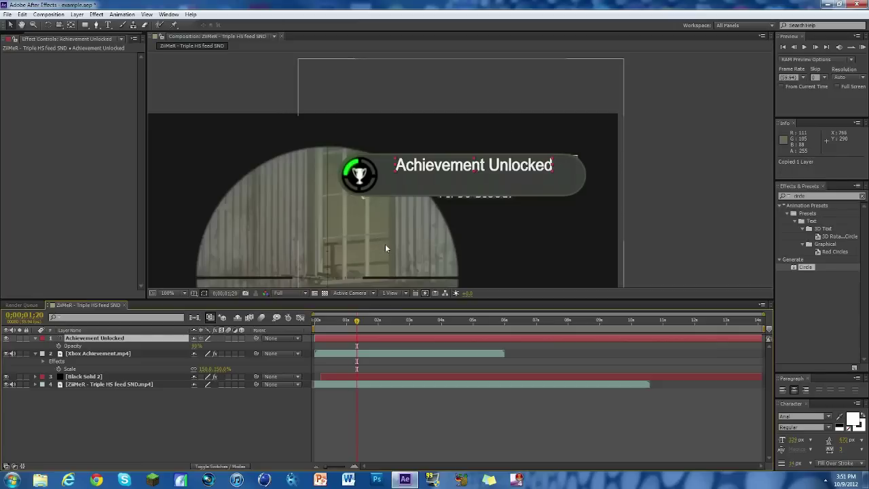
key("ctrl+v")
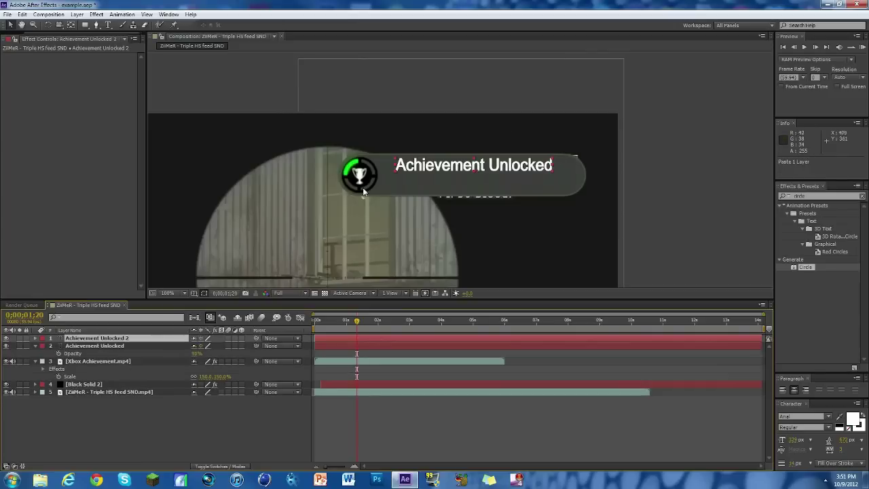
mouse_move(450, 171)
left_mouse_down()
mouse_move(450, 193)
mouse_move(450, 184)
left_mouse_up()
Step: Change the lower text line to "50G - 5,000 Subscribers" and nudge it about 5 px down within the banner
key("ctrl+t")
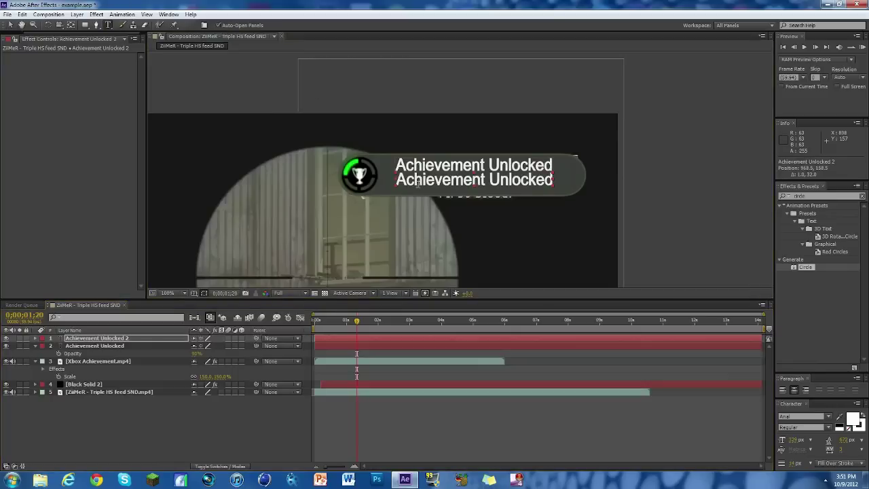
left_click_drag(406, 179, 555, 174)
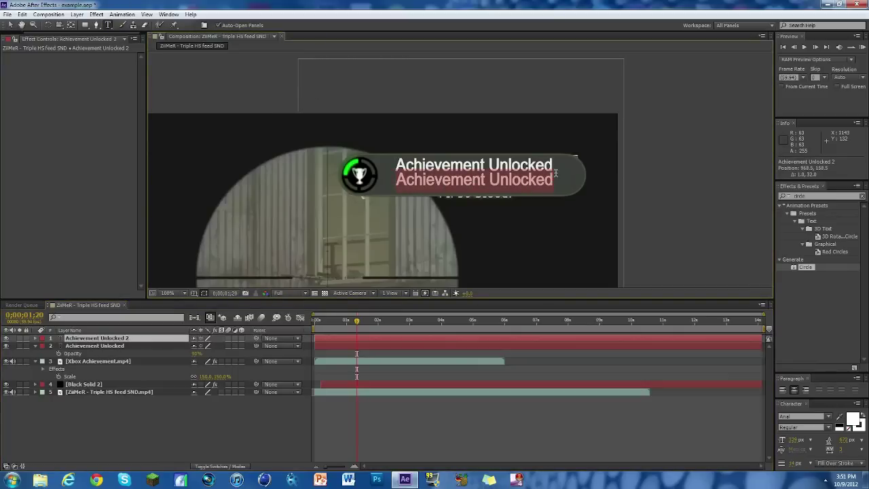
type("50G -")
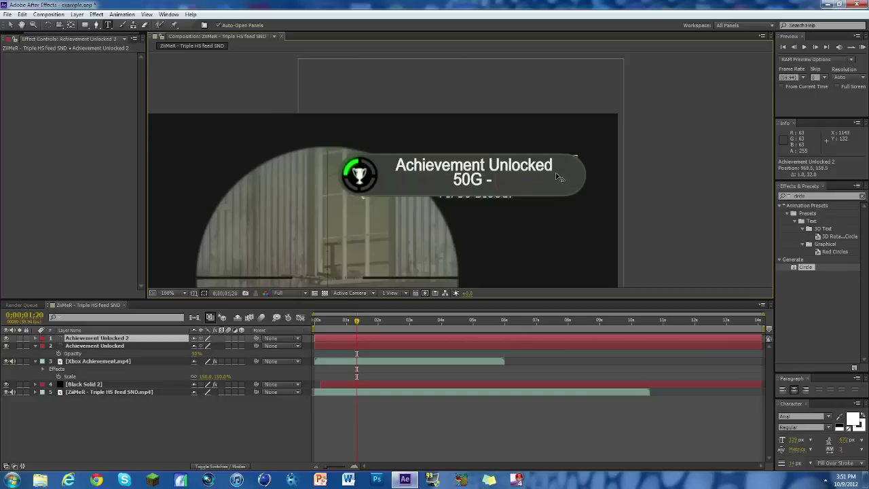
type("5,")
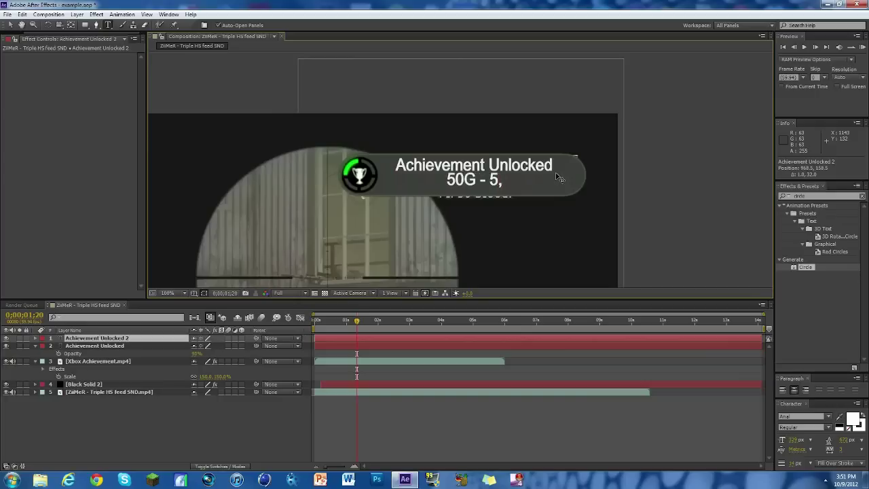
type("000 Subscribers")
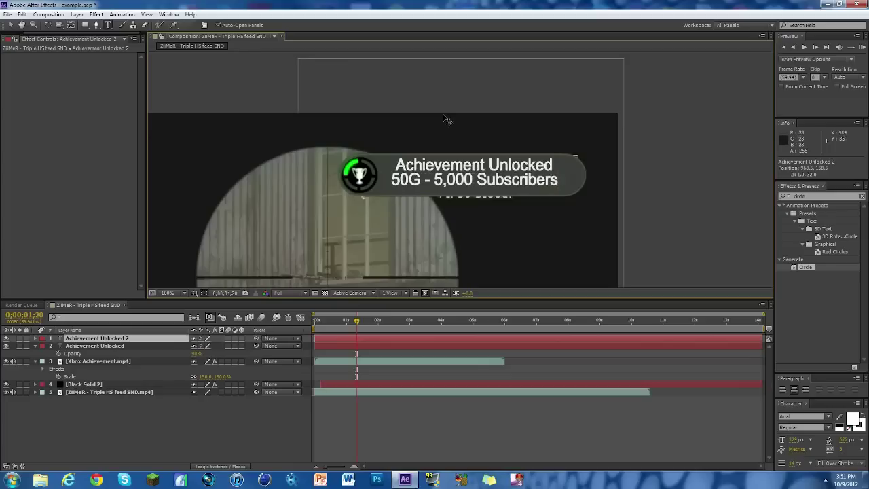
left_click(11, 25)
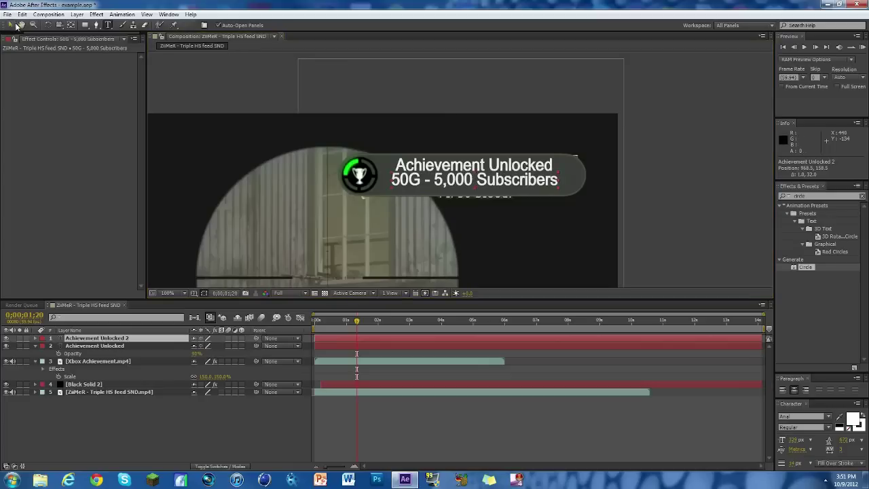
left_click_drag(521, 182, 520, 185)
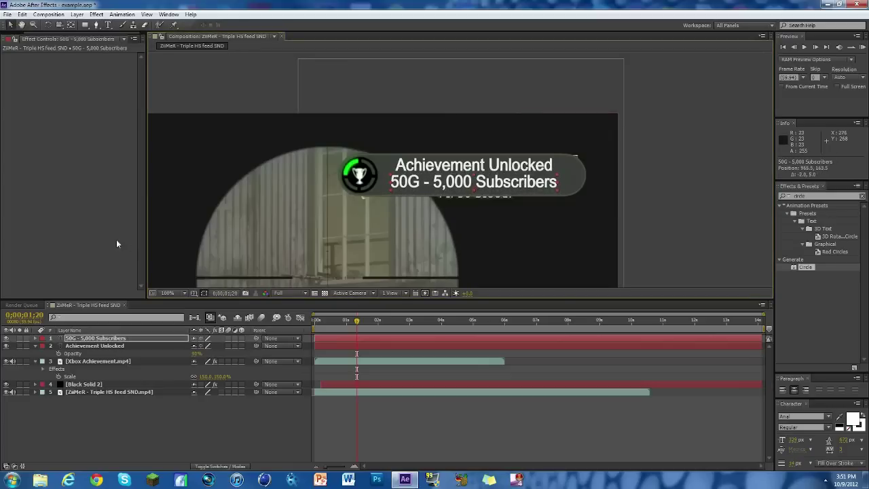
left_click(723, 98)
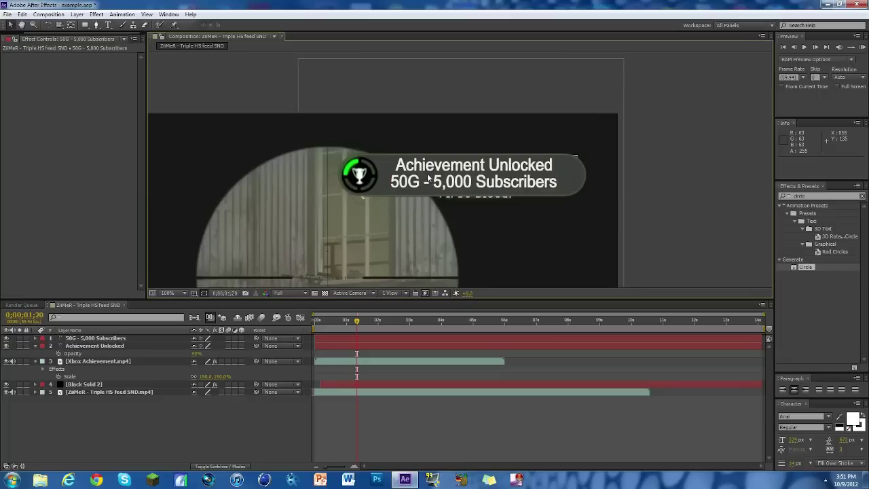
Step: Reduce the font size of the subscribers line to about 323 px and thin the stroke on both text lines
left_click(504, 178)
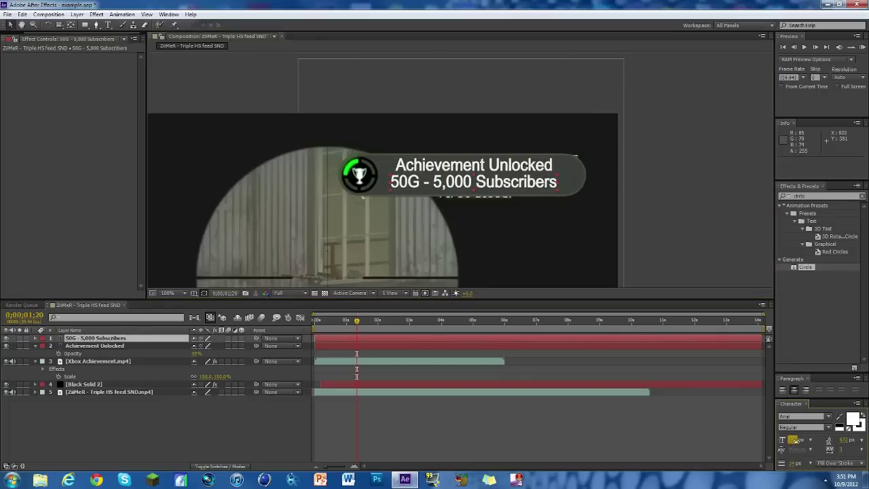
left_click_drag(798, 443, 829, 440)
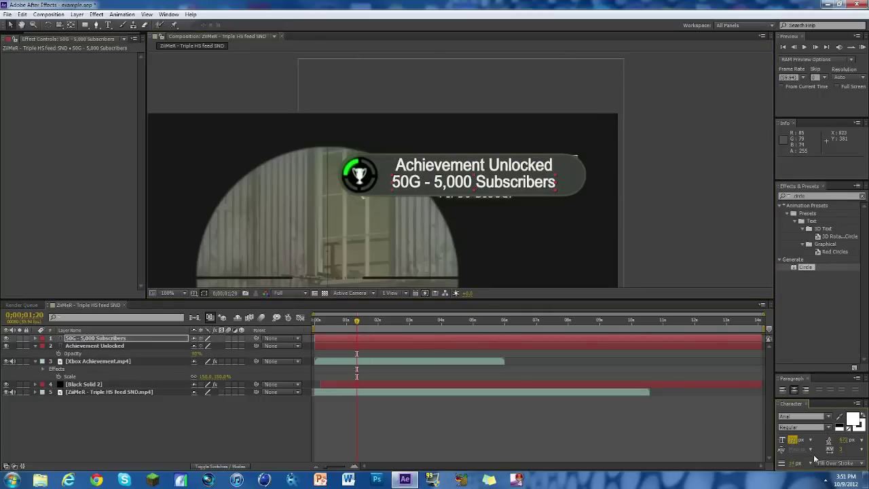
left_click_drag(791, 462, 781, 462)
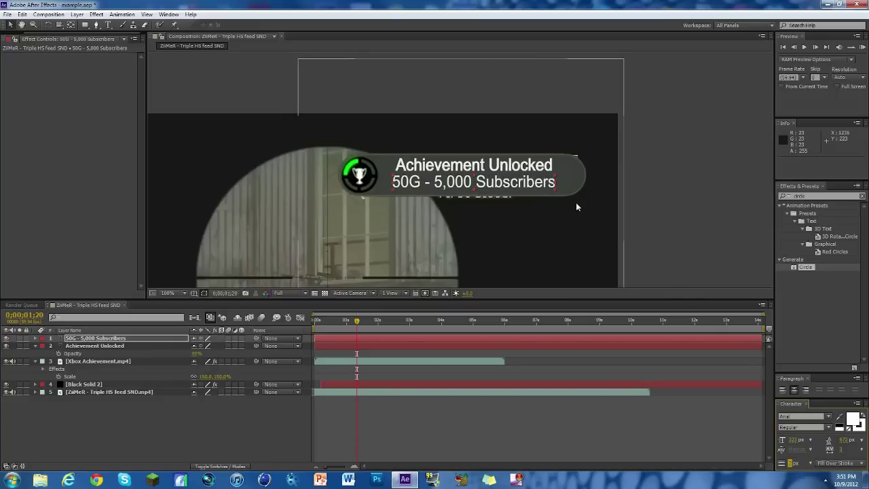
key("ctrl+Down")
left_click(792, 463)
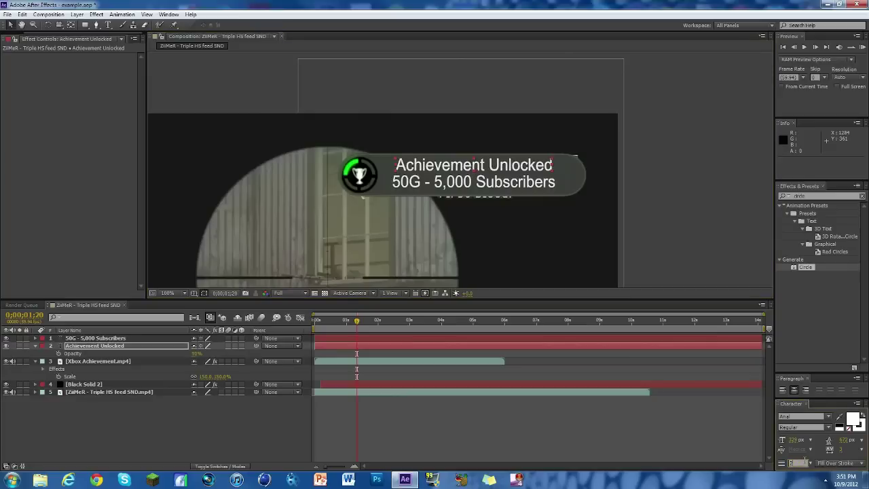
left_click(701, 185)
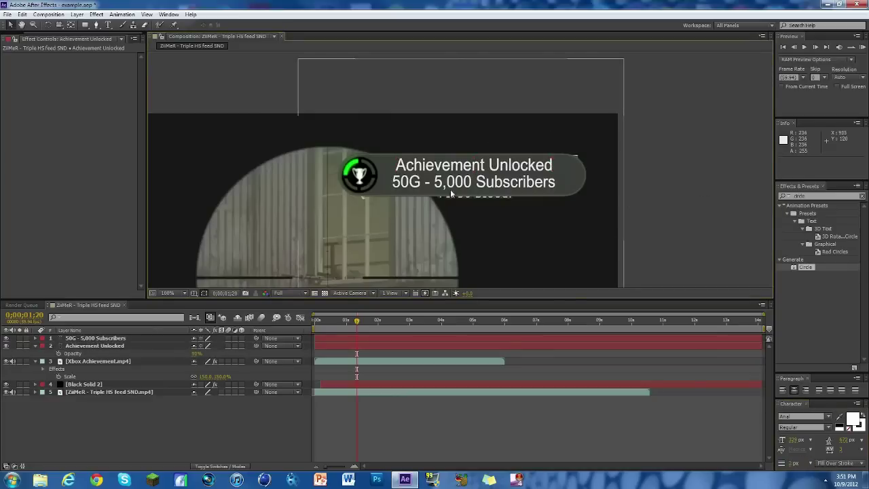
Step: Move the current time to 0;00;00;34, where the edge of the opening banner just reaches the end of the text
left_click(350, 322)
left_click_drag(350, 322, 333, 322)
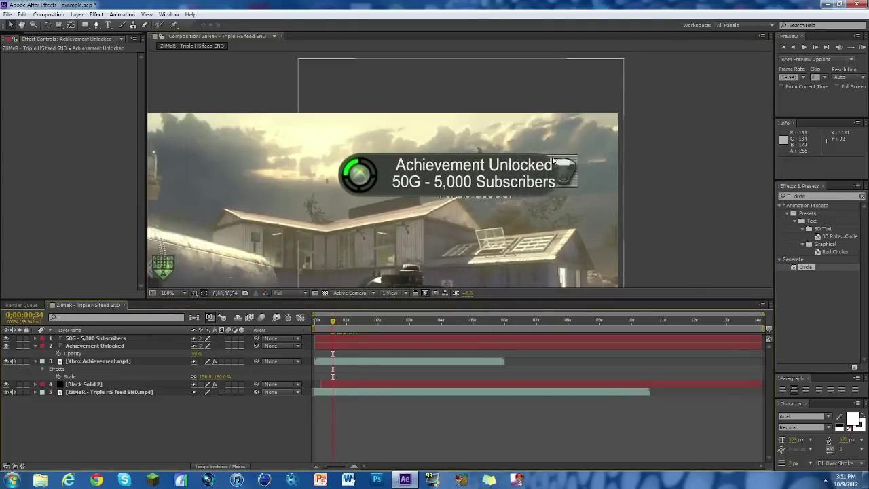
key("period")
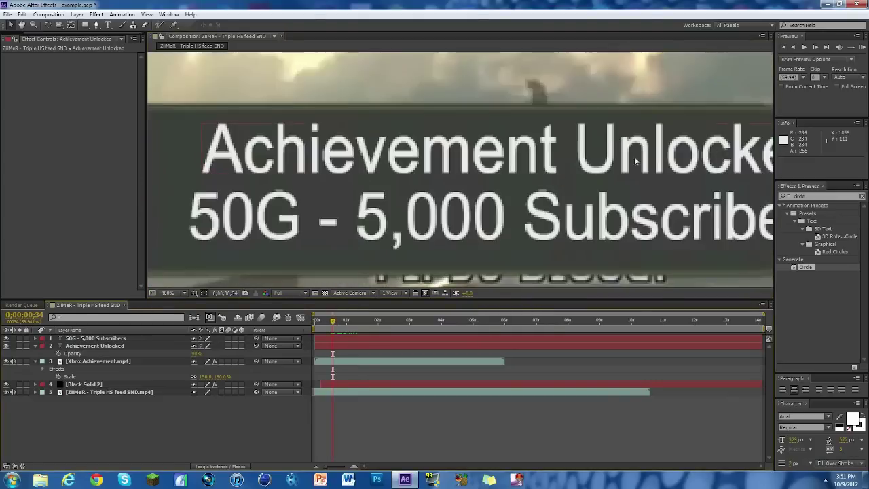
left_click(22, 25)
left_click_drag(433, 204, 101, 197)
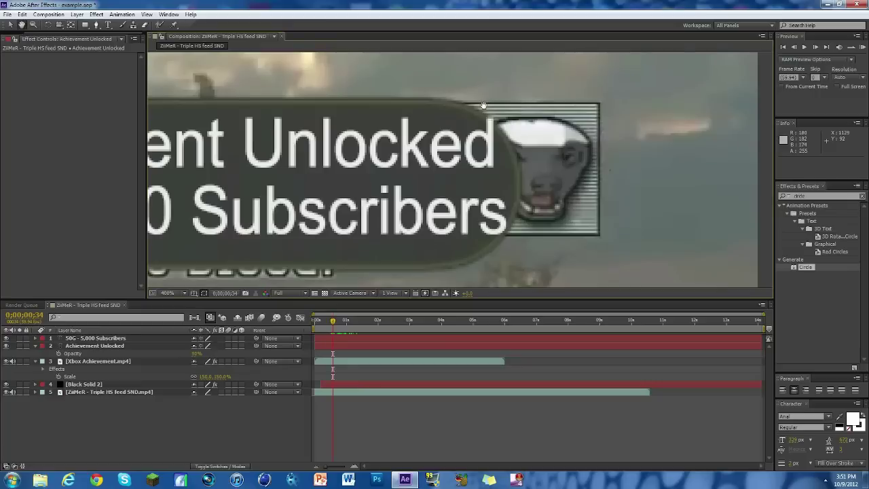
left_click_drag(503, 184, 513, 179)
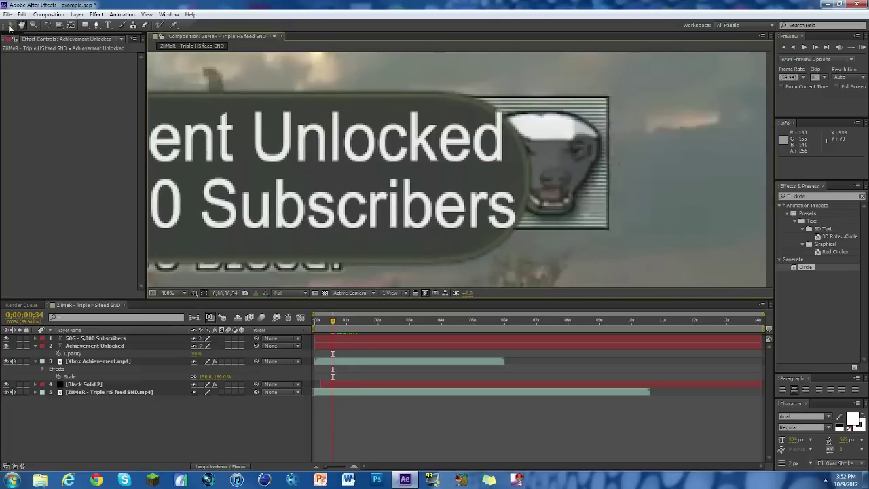
key("v")
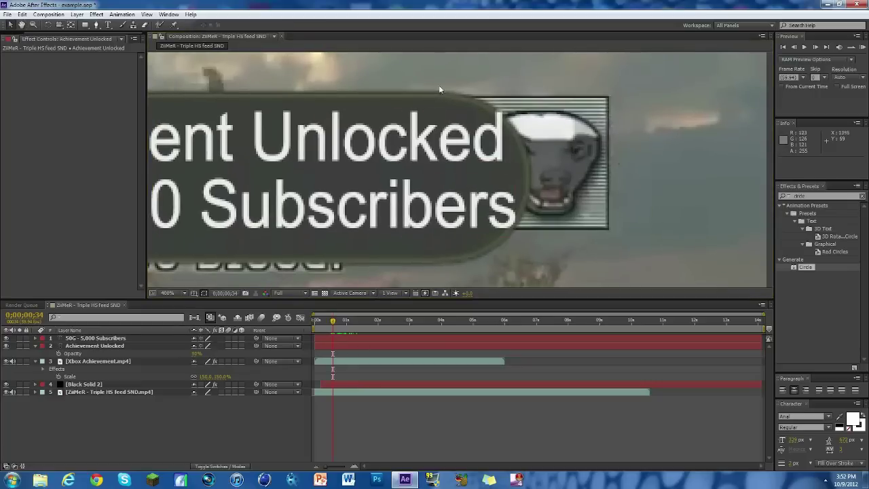
Step: Start opacity keyframes on both text layers at 0;00;00;34 with a value of 0%
left_click(411, 338)
key("t")
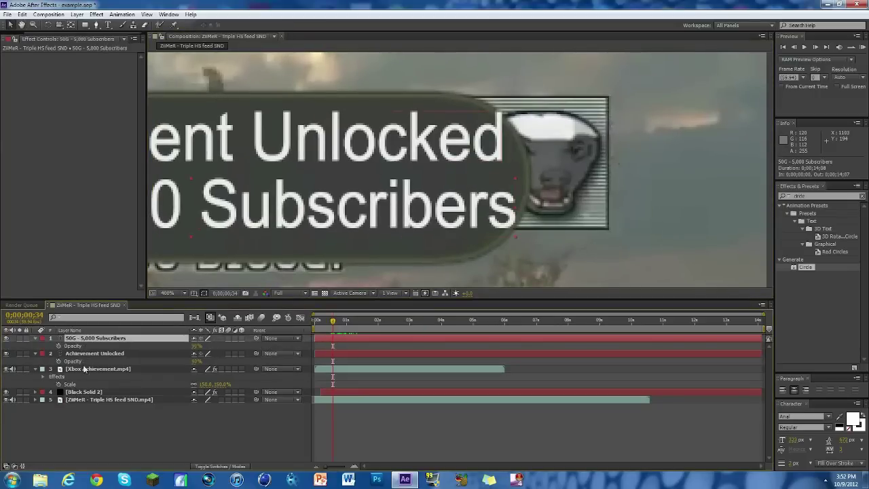
left_click(85, 368)
left_click(83, 354)
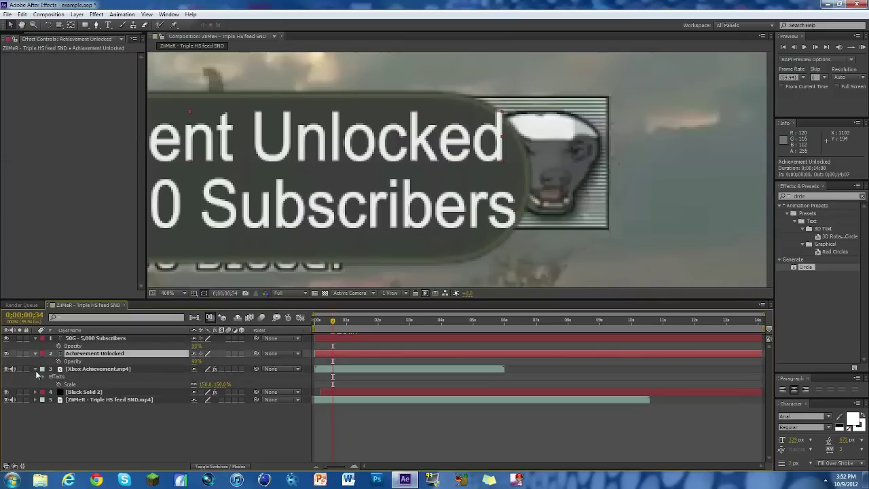
left_click(36, 369)
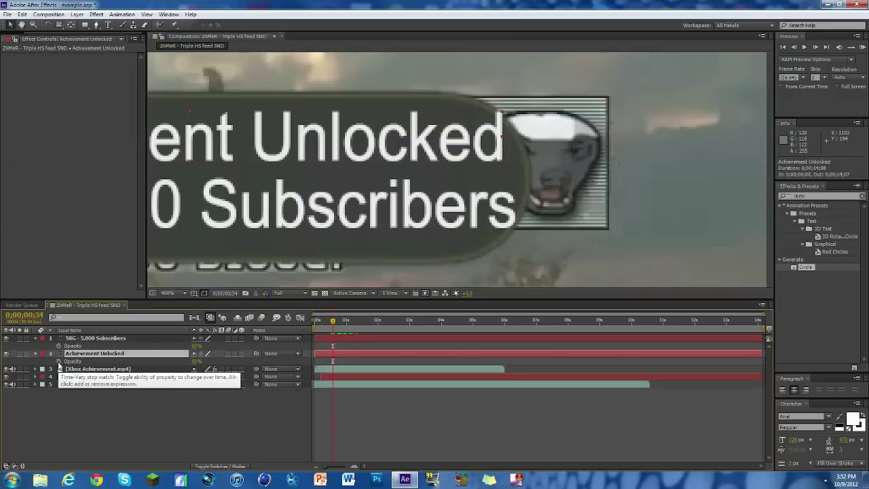
left_click(59, 361)
left_click(58, 345)
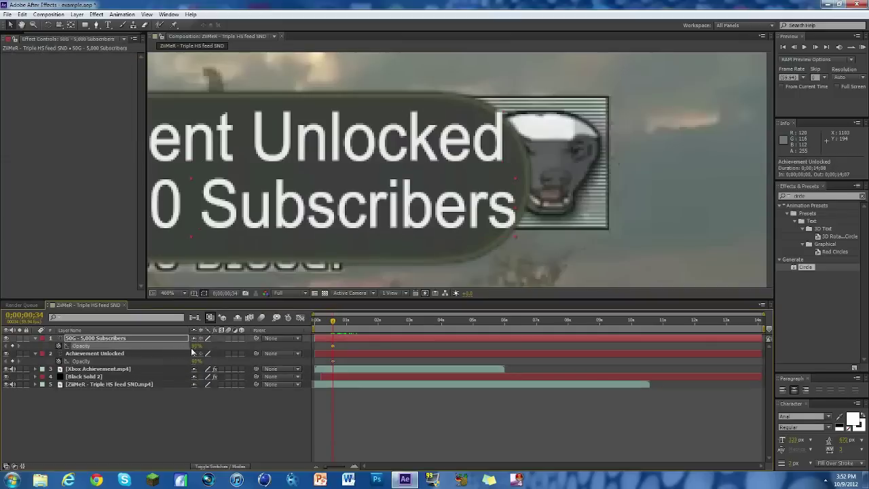
left_click_drag(194, 346, 111, 345)
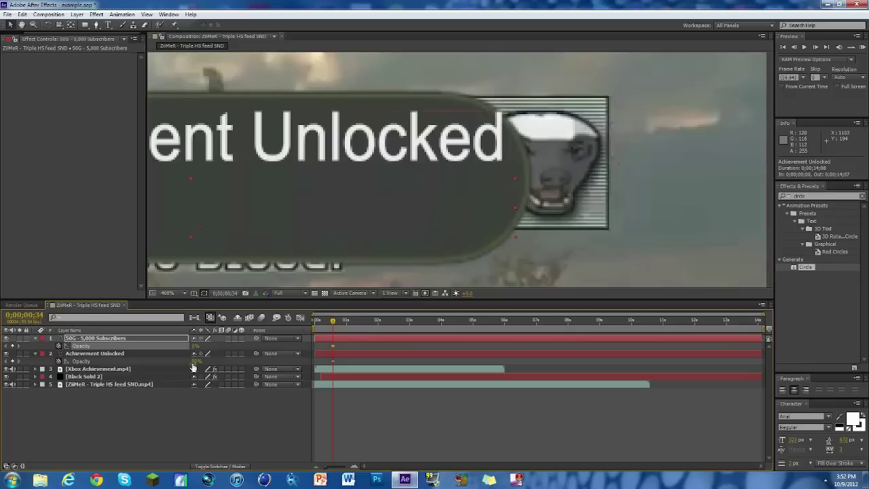
left_click_drag(197, 361, 115, 361)
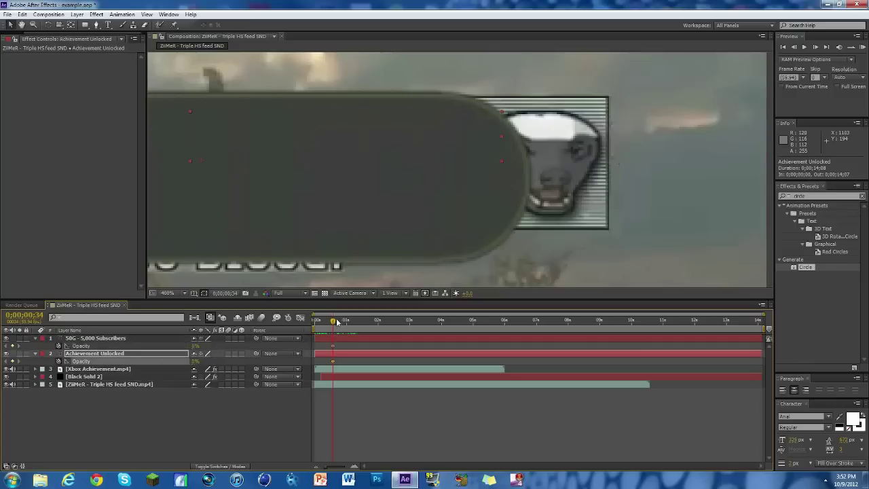
Step: Keyframe the opacity of both text layers to 90% at 0;00;00;40 so the text fades in
left_click_drag(336, 322, 339, 324)
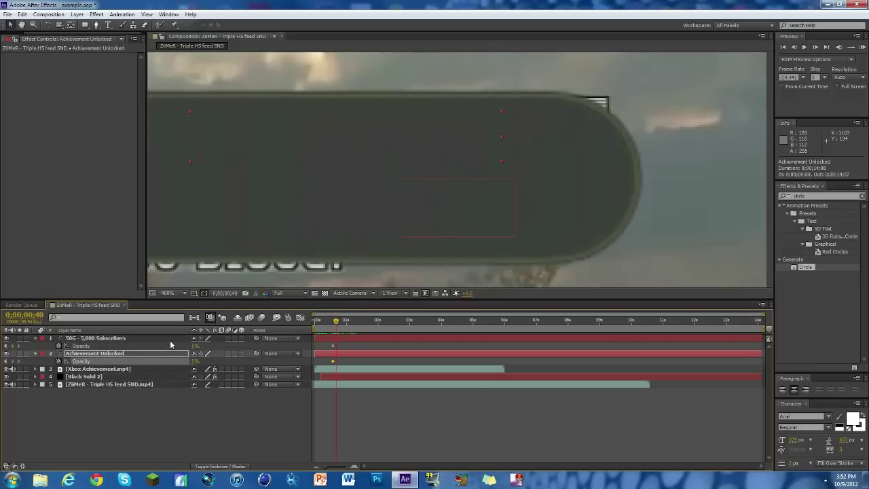
type("90")
left_click(195, 361)
type("90")
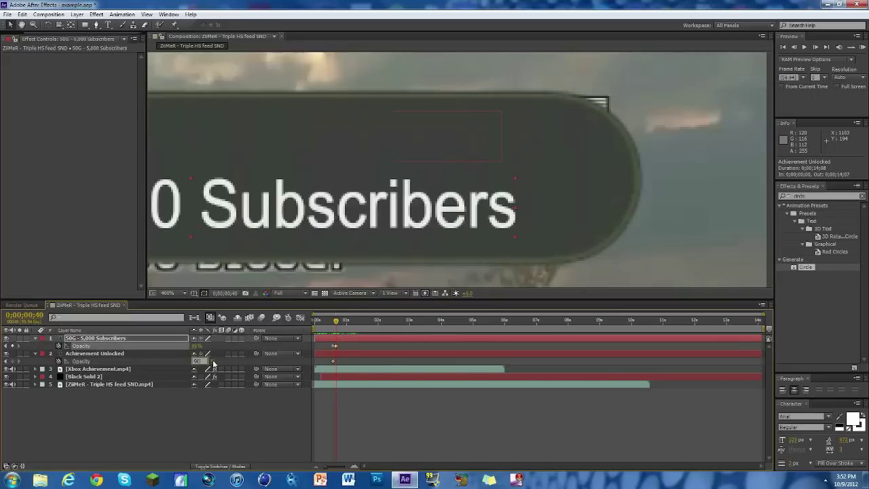
left_click(362, 344)
Step: Scrub the full frame forward to 0;00;05;16 to examine how the text and black circle match the banner's closing
left_click_drag(335, 322, 341, 322)
scroll(346, 241, "down", 1)
key("comma")
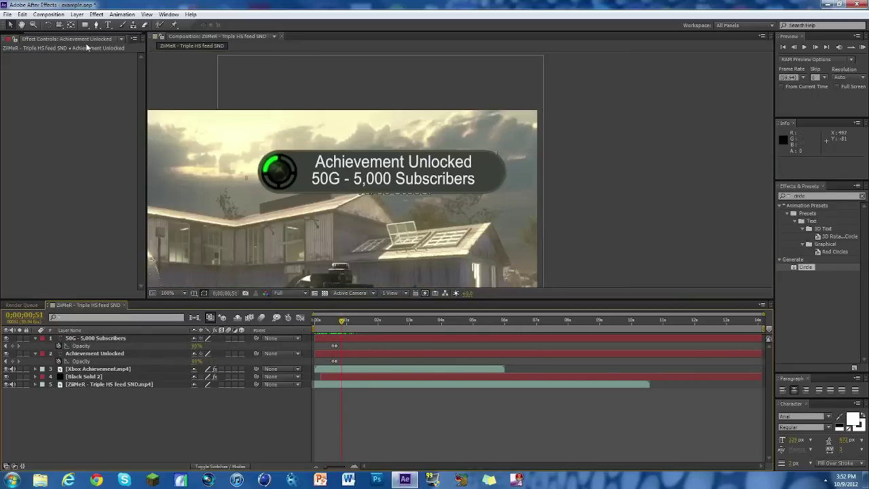
left_click(21, 26)
left_click_drag(337, 221, 500, 154)
scroll(500, 178, "down", 1)
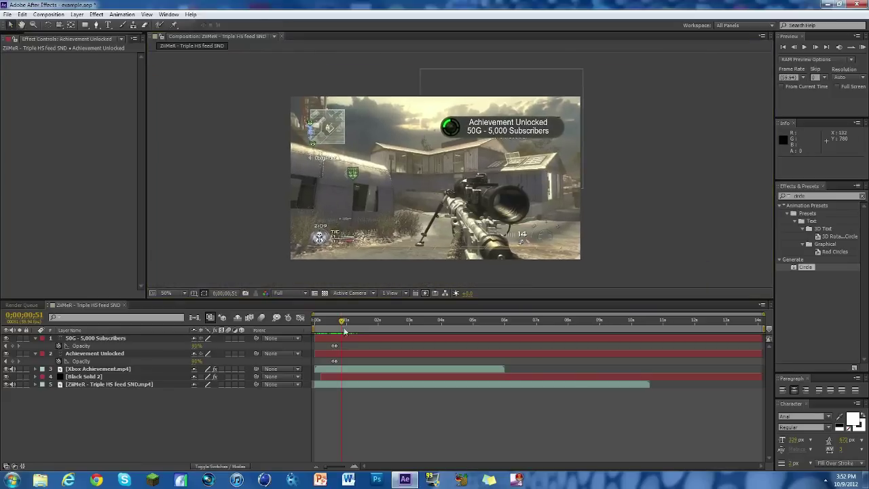
left_click_drag(341, 322, 481, 317)
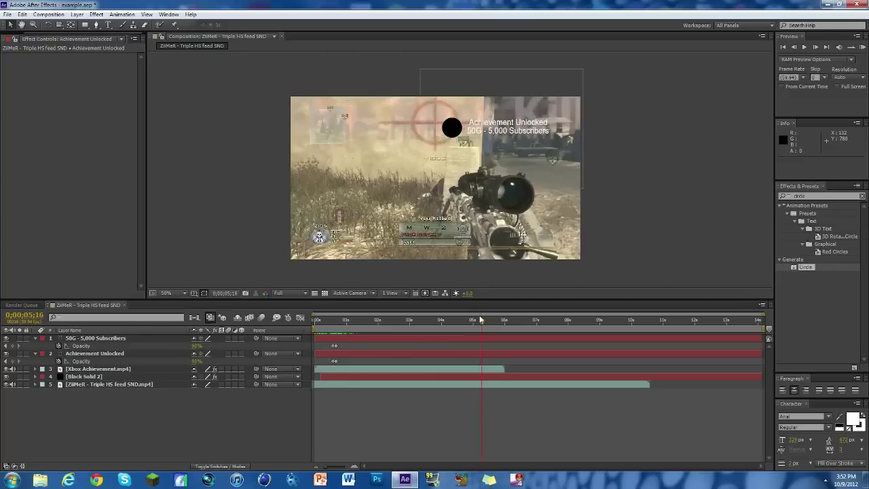
Step: Step the current time back to 0;00;05;12, just before the banner finishes closing behind the text and black circle
left_click(794, 47)
left_click(794, 46)
left_click(793, 47)
left_click(794, 48)
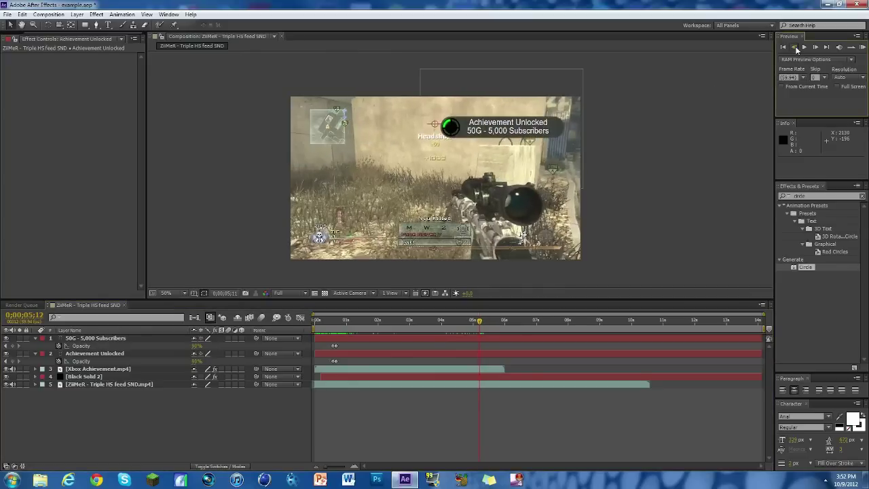
scroll(630, 153, "up", 1)
left_click(815, 47)
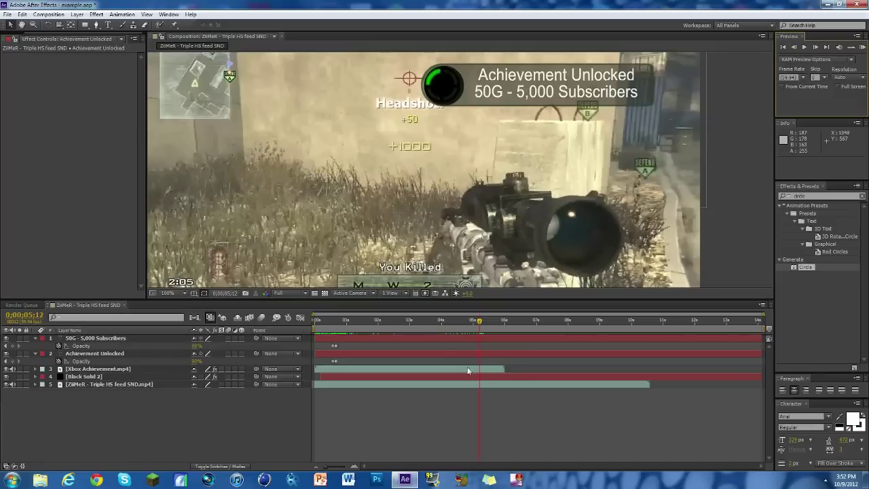
Step: Trim the ends of the Xbox Achievement.mp4, both text and Black Solid 2 layers to 0;00;05;12, and check the following frame
left_click(489, 369)
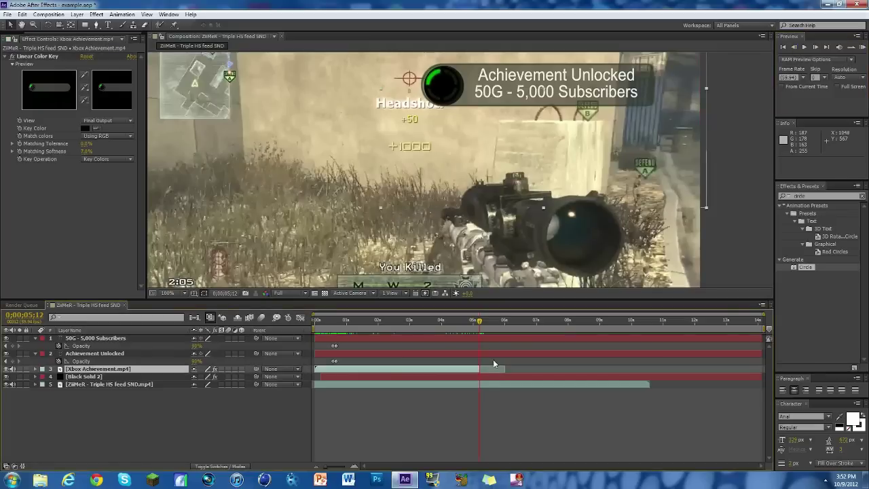
left_click(494, 352)
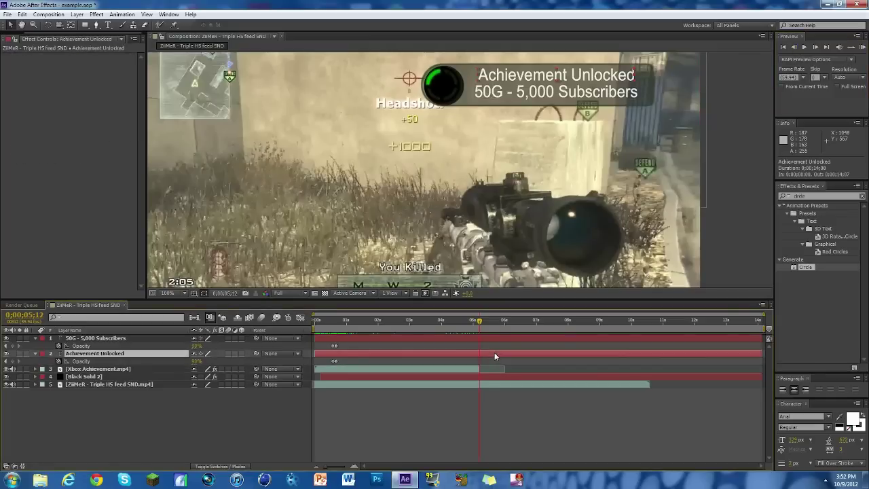
key("alt+]")
left_click(494, 337)
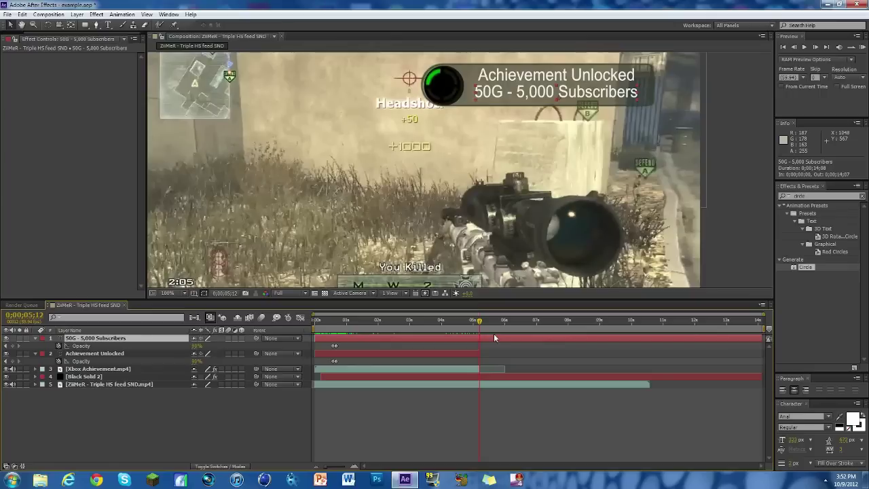
left_click(491, 374)
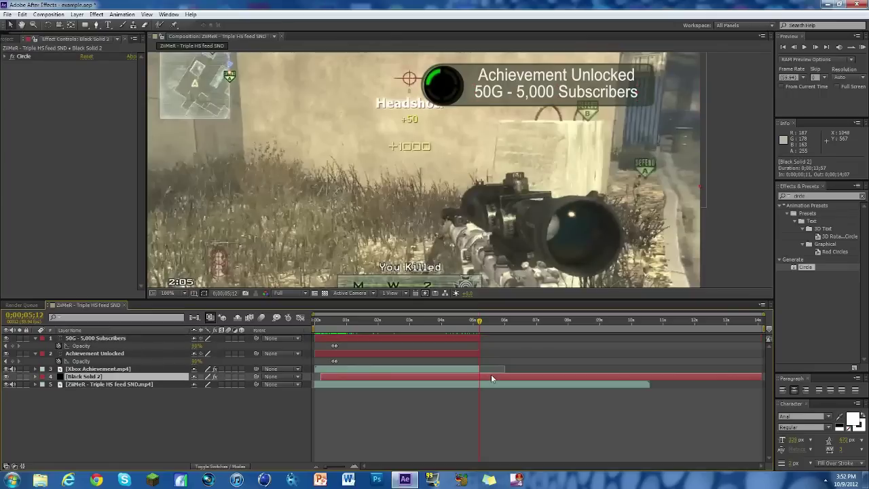
key("alt+]")
left_click(816, 47)
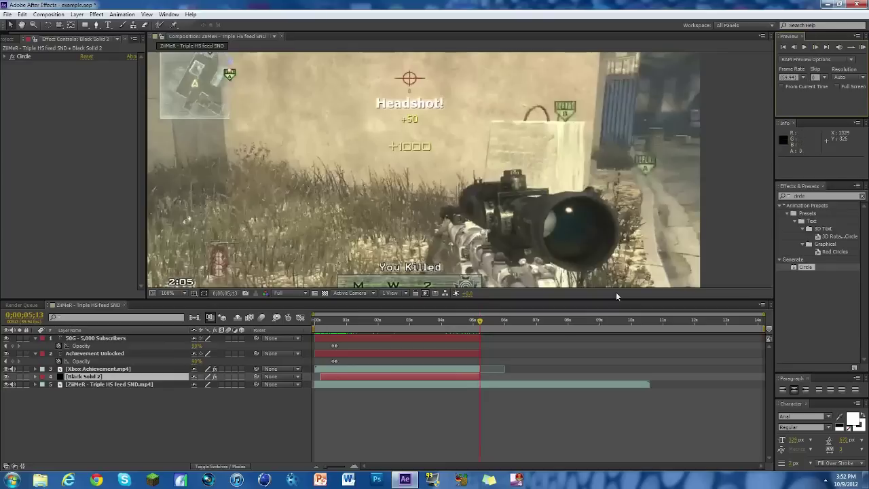
Step: Scrub to 0;00;02;43 and on to 0;00;03;19 to examine the finished achievement pop-up over the full gameplay frame
left_click_drag(479, 321, 400, 323)
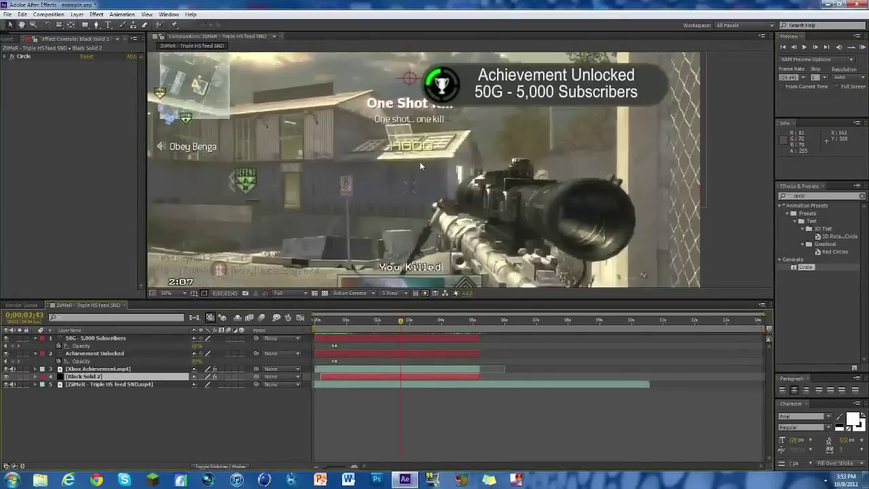
scroll(420, 161, "down", 1)
scroll(424, 166, "up", 2)
mouse_move(400, 323)
left_mouse_down()
mouse_move(318, 323)
mouse_move(429, 323)
mouse_move(406, 323)
mouse_move(417, 323)
left_mouse_up()
key("comma")
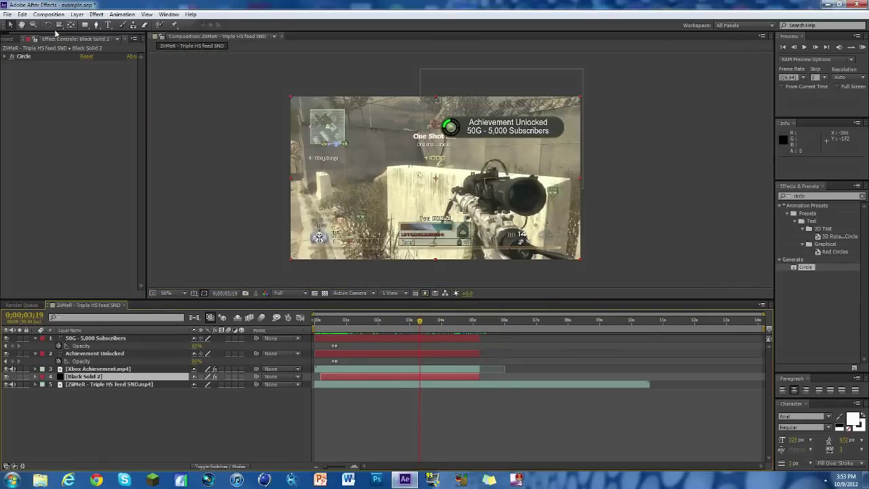
left_click(23, 25)
left_click_drag(541, 132, 560, 122)
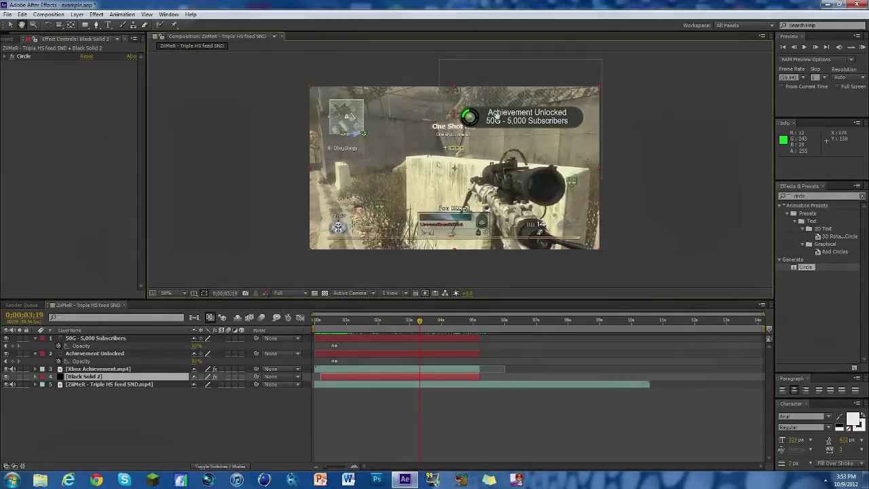
left_click_drag(458, 161, 452, 156)
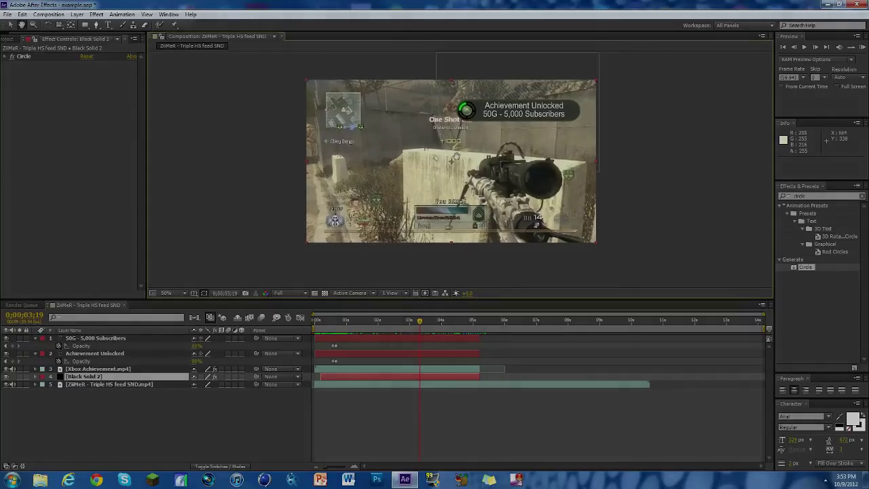